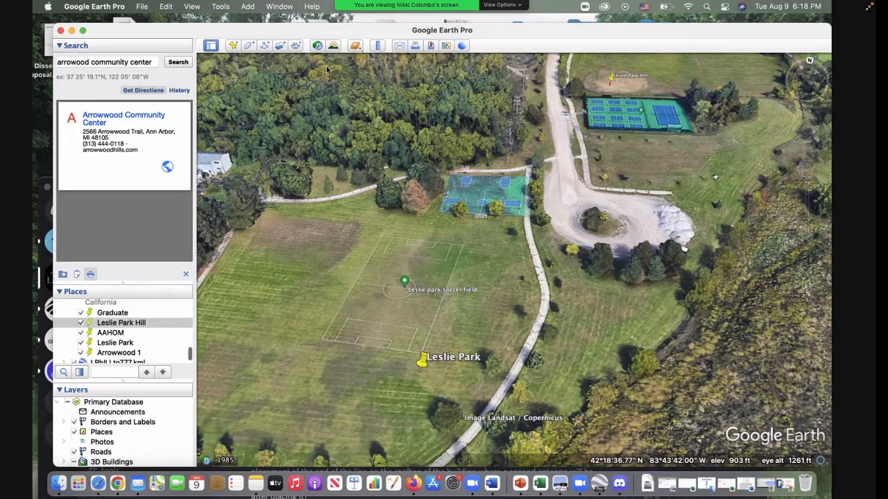
# Step: Fly to the LPhILLto777.kml entry in the saved places and turn the globe to North America
pyautogui.moveTo(190, 358); pyautogui.dragTo(189, 363)
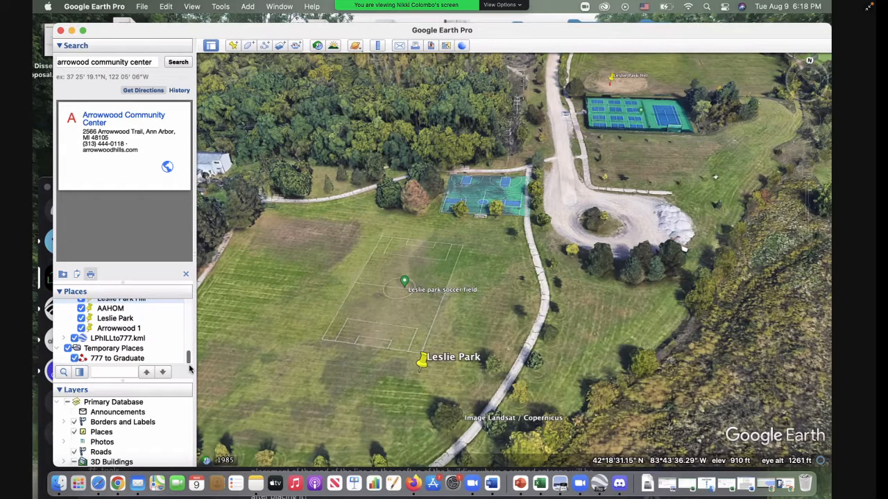
pyautogui.click(132, 340)
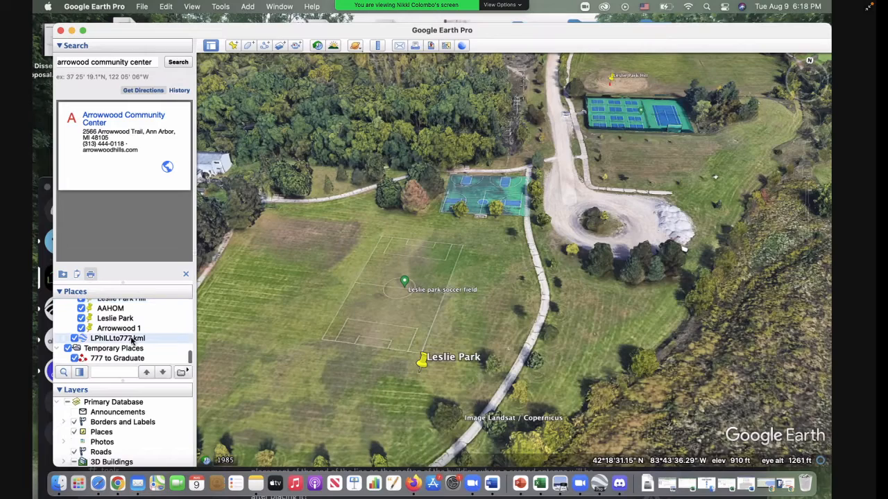
pyautogui.doubleClick(132, 340)
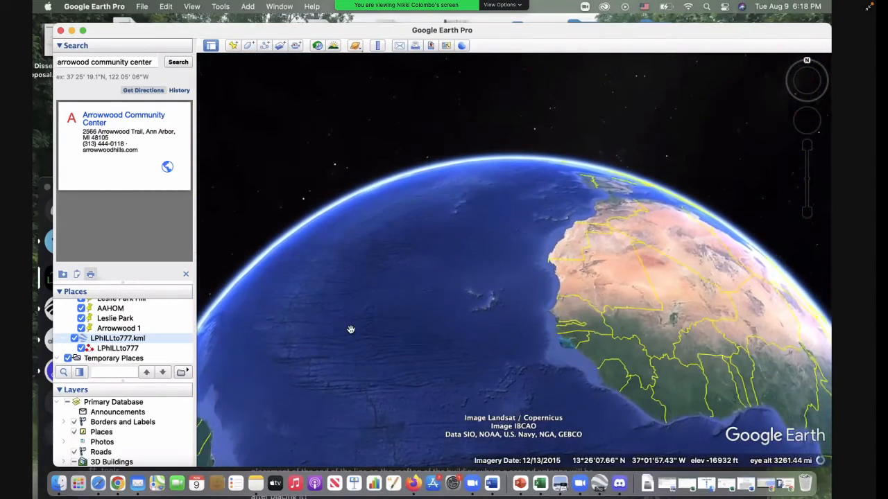
pyautogui.moveTo(238, 297); pyautogui.dragTo(525, 352)
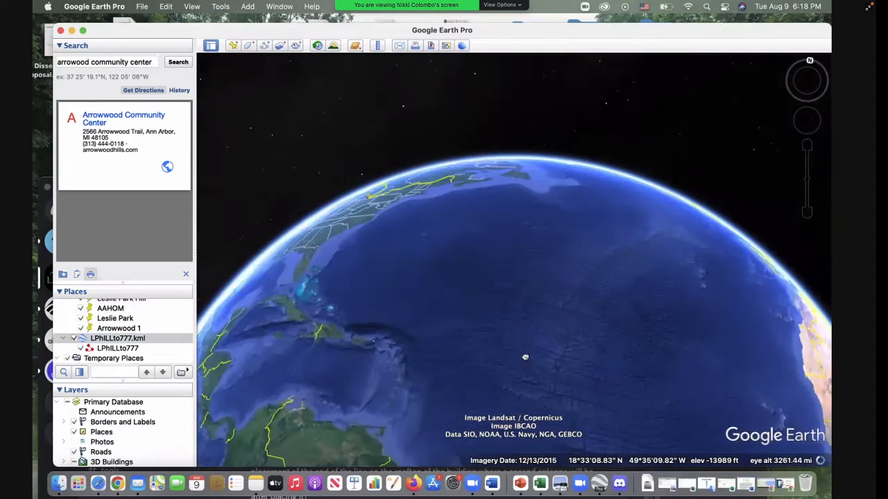
pyautogui.moveTo(443, 266); pyautogui.dragTo(528, 461)
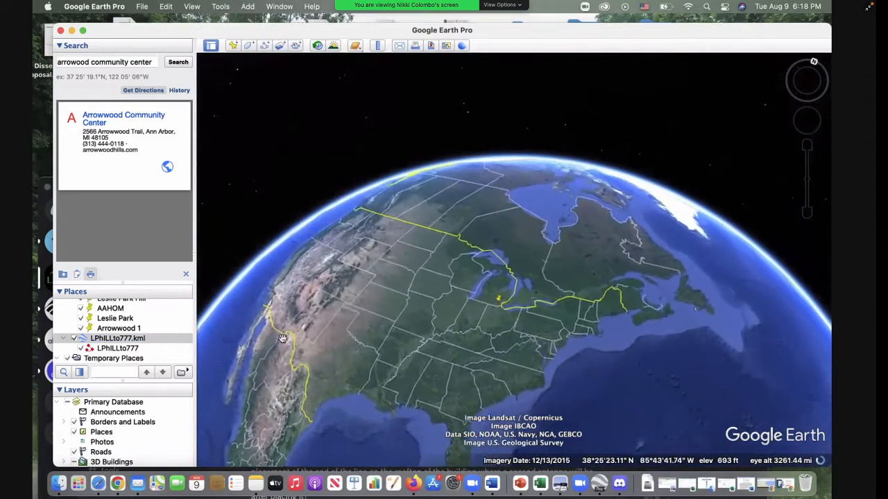
pyautogui.doubleClick(123, 339)
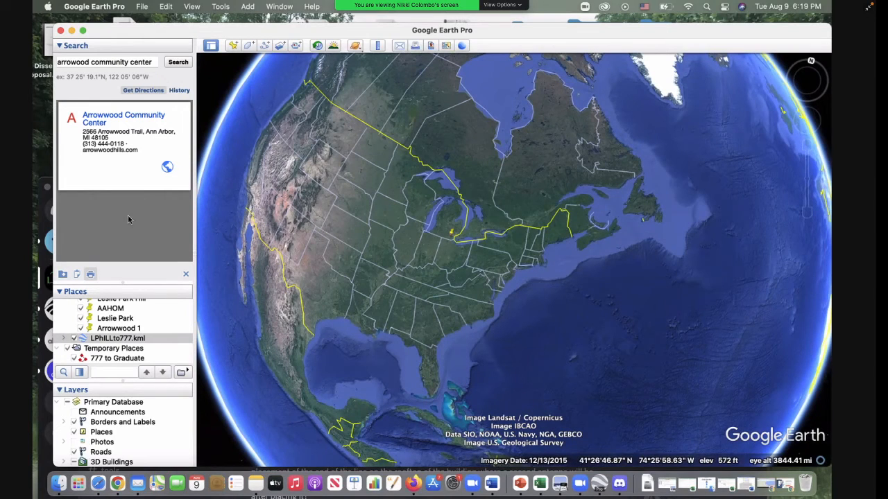
# Step: Inspect the altitude settings of the LPhILLto777.kml folder, then close its properties
pyautogui.rightClick(112, 341)
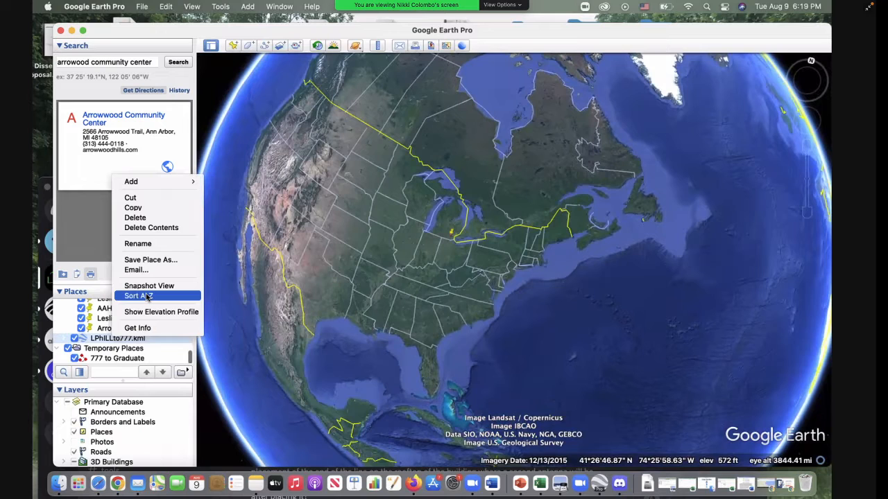
pyautogui.click(142, 329)
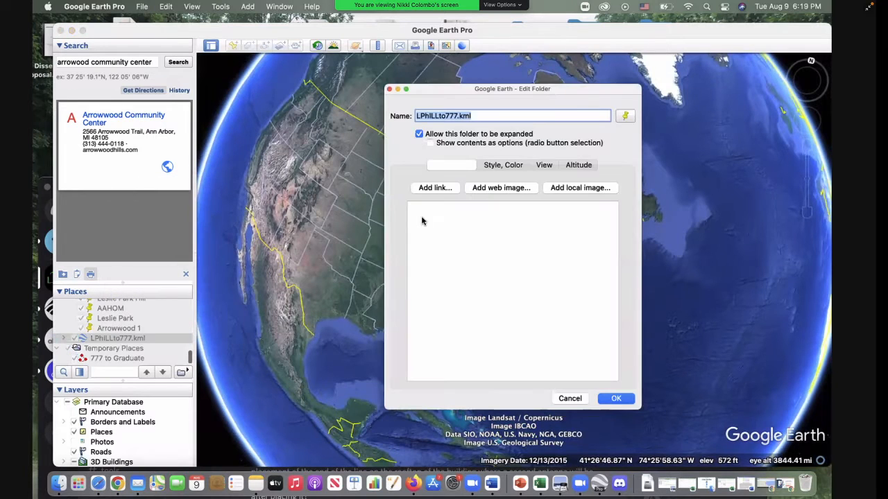
pyautogui.click(575, 168)
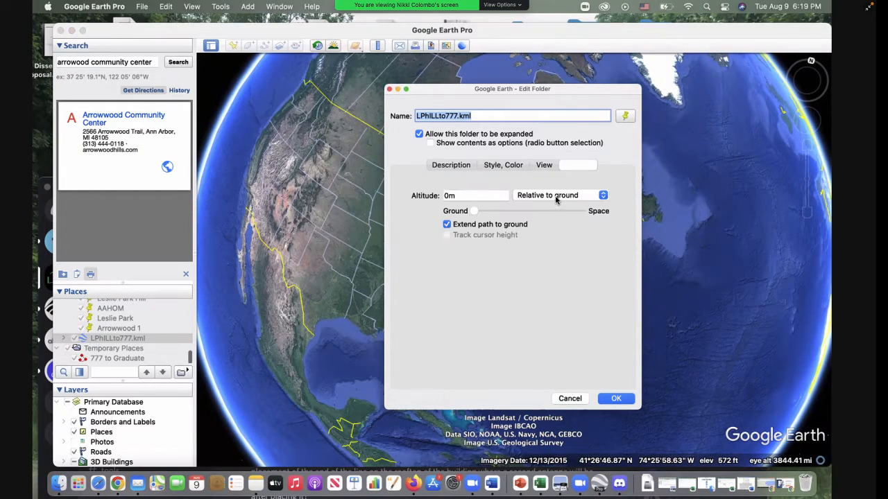
pyautogui.click(448, 196)
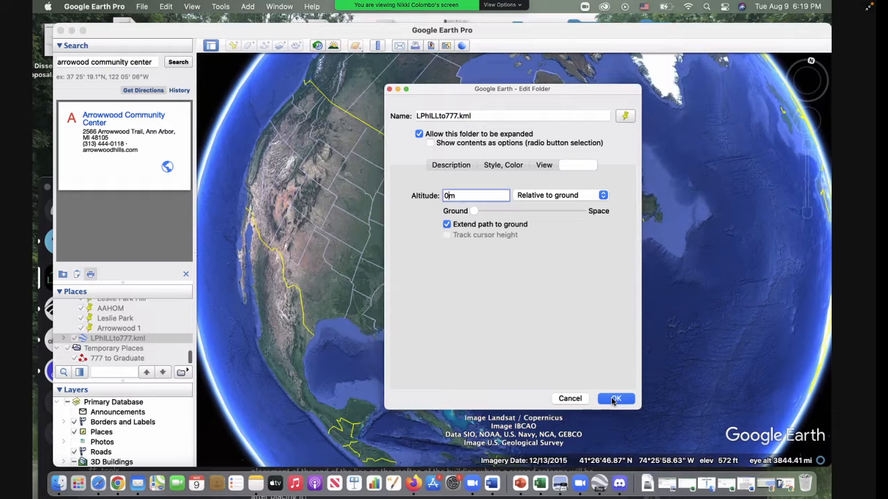
pyautogui.click(613, 399)
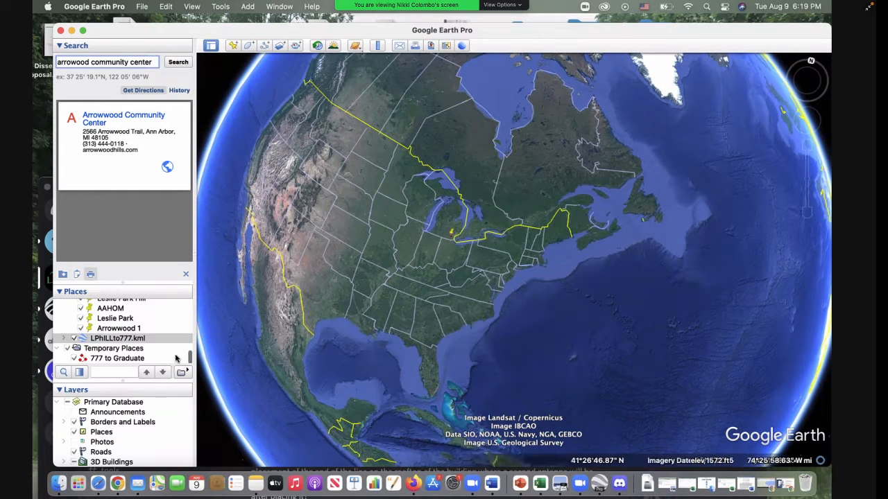
# Step: Examine the placemarks around Ann Arbor and the red 777 to Graduate path at close range
pyautogui.moveTo(191, 359); pyautogui.dragTo(191, 365)
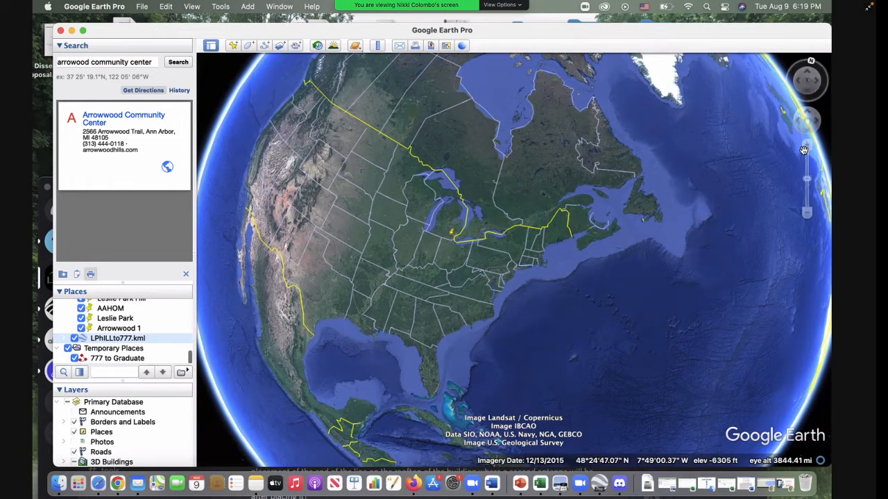
pyautogui.doubleClick(452, 236)
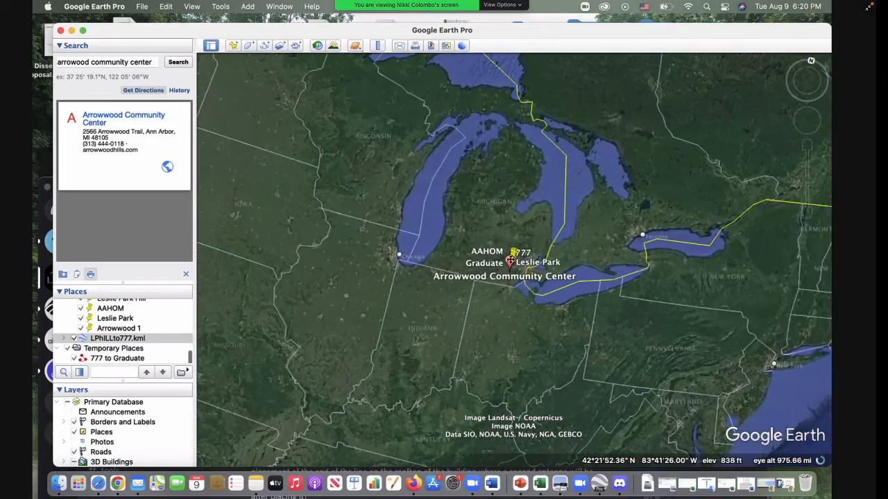
pyautogui.doubleClick(513, 253)
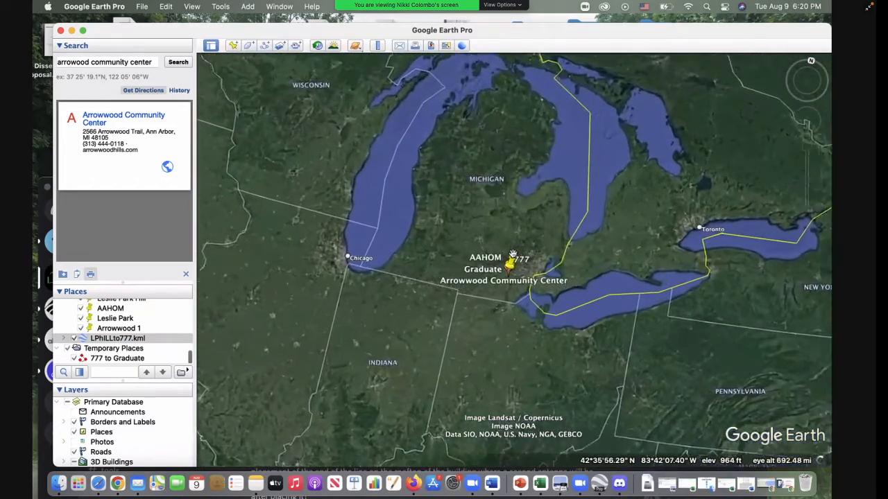
pyautogui.scroll(4, 513, 254)
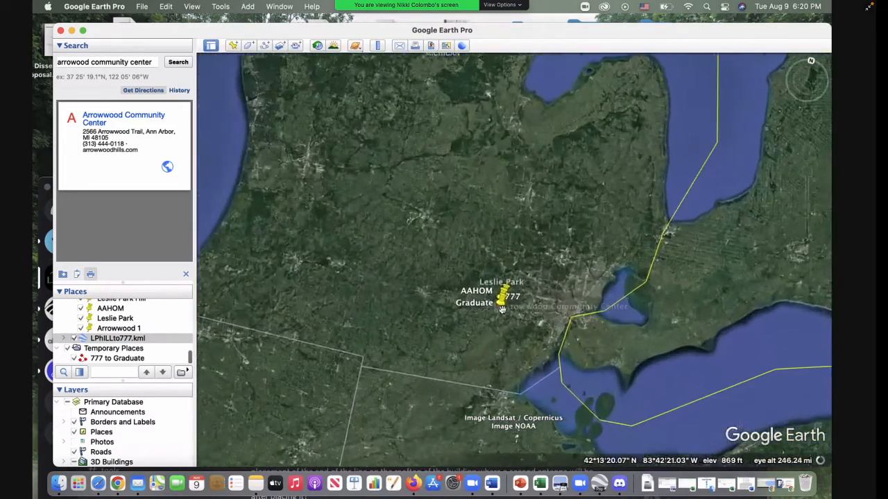
pyautogui.scroll(2, 502, 300)
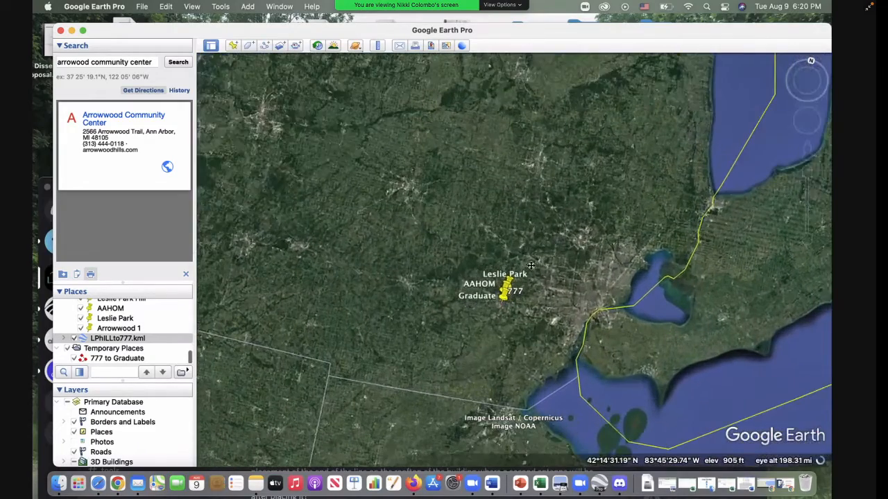
pyautogui.scroll(4, 503, 295)
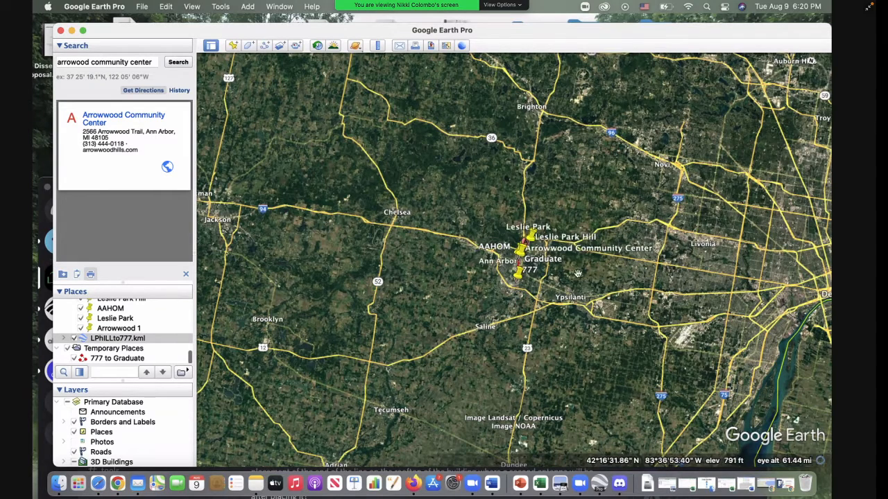
pyautogui.click(522, 261)
pyautogui.scroll(1, 518, 263)
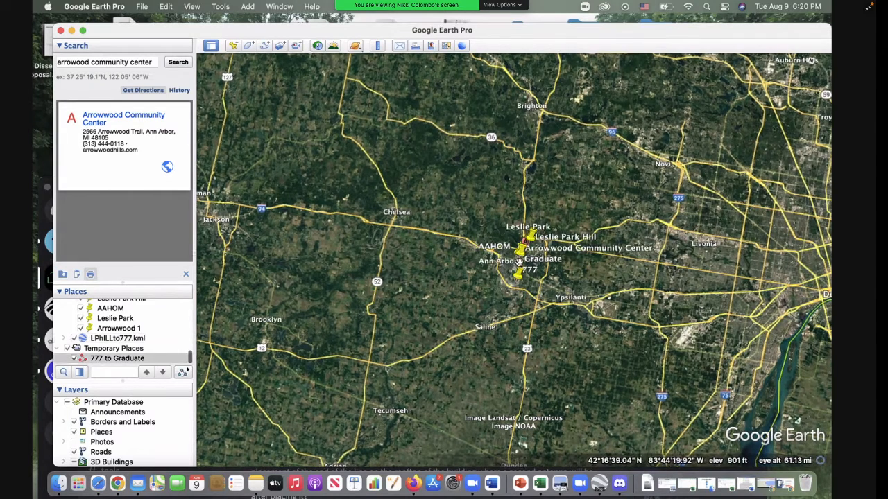
pyautogui.scroll(3, 518, 262)
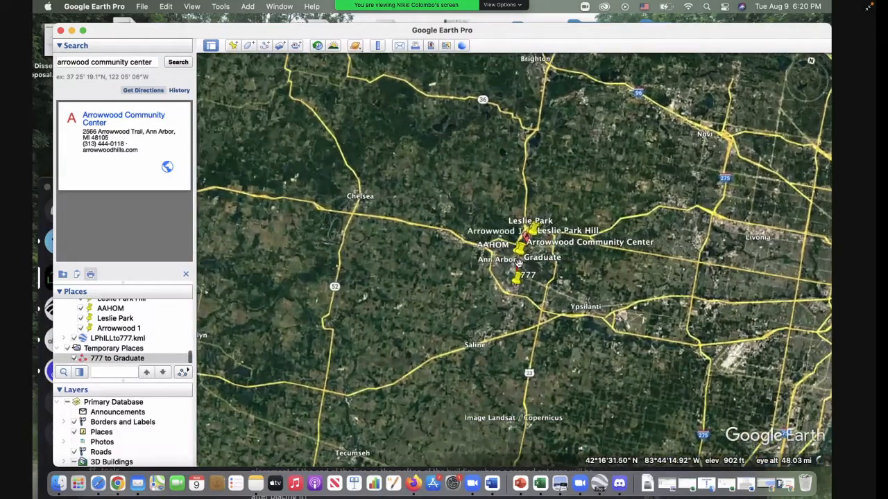
pyautogui.scroll(5, 518, 263)
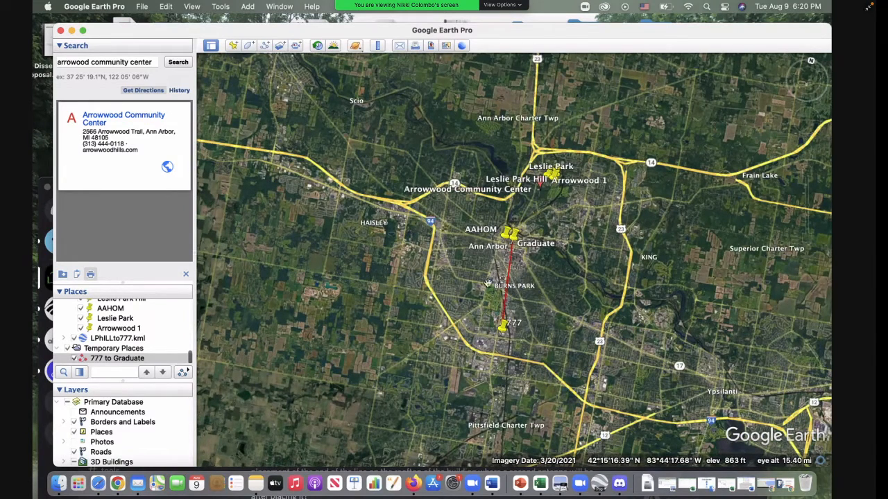
pyautogui.scroll(2, 487, 282)
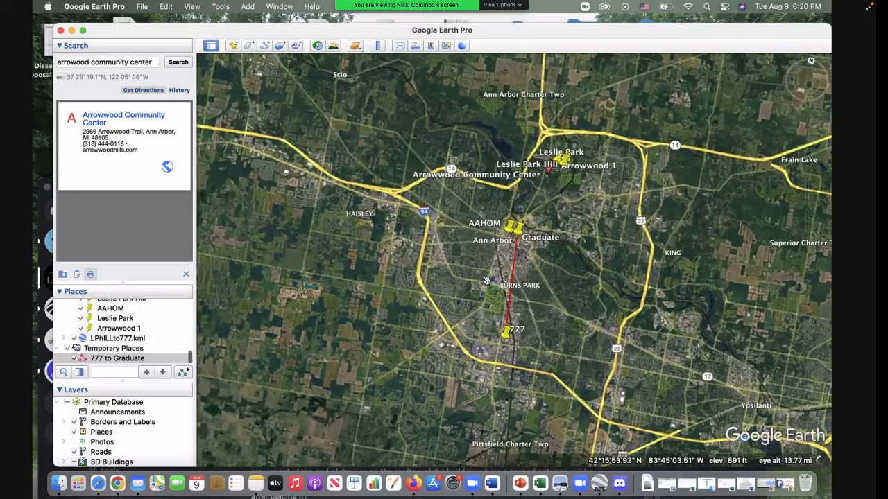
pyautogui.scroll(3, 487, 282)
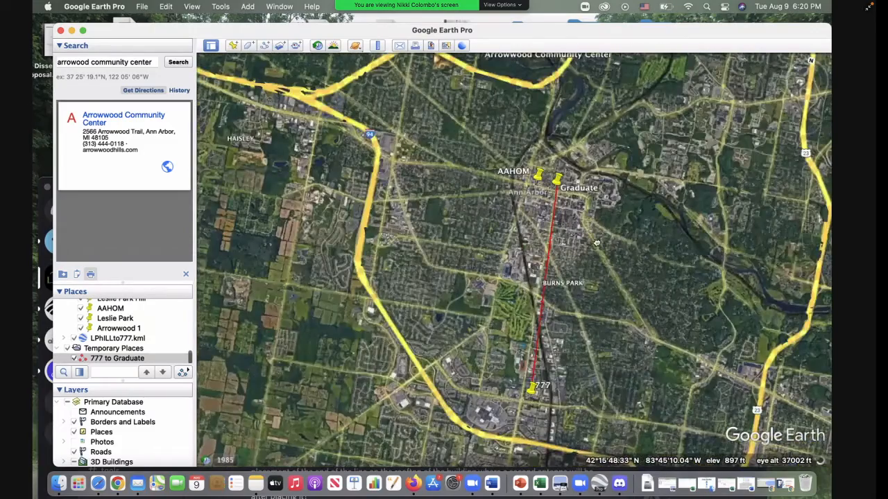
pyautogui.moveTo(596, 242); pyautogui.dragTo(589, 222)
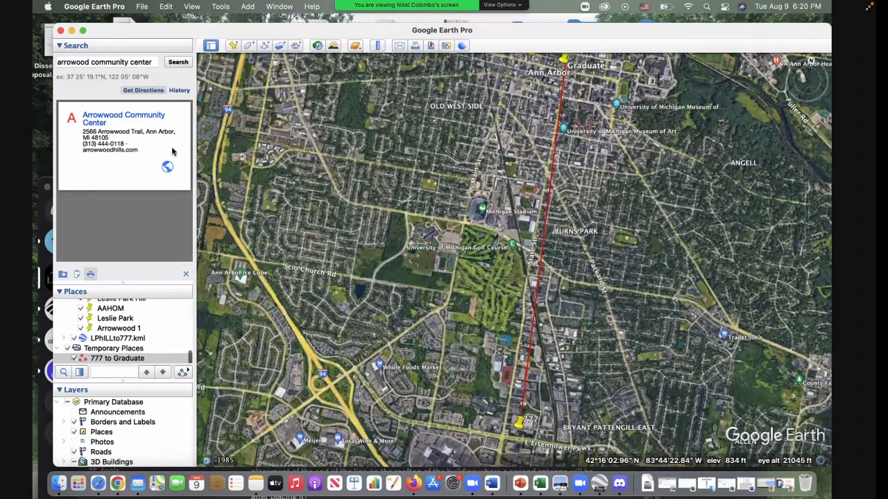
# Step: Switch to Finder and close the Brackets 2.1.2 installer window
pyautogui.click(58, 480)
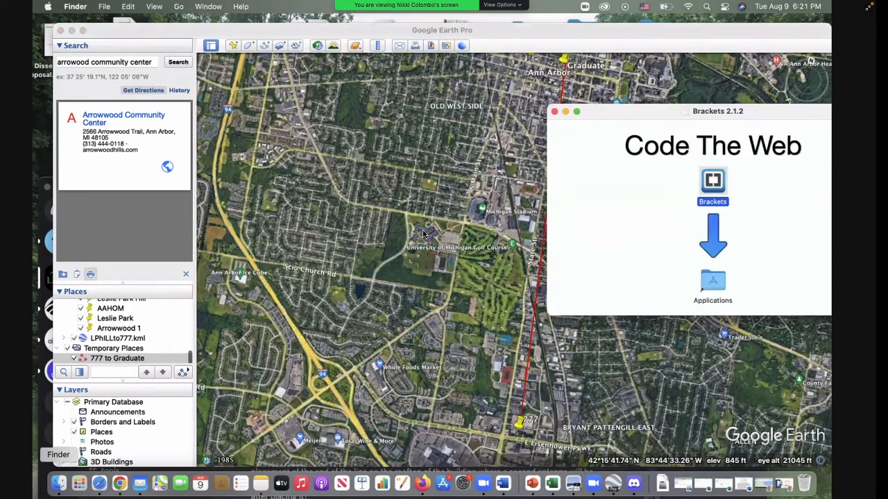
pyautogui.moveTo(719, 111); pyautogui.dragTo(584, 95)
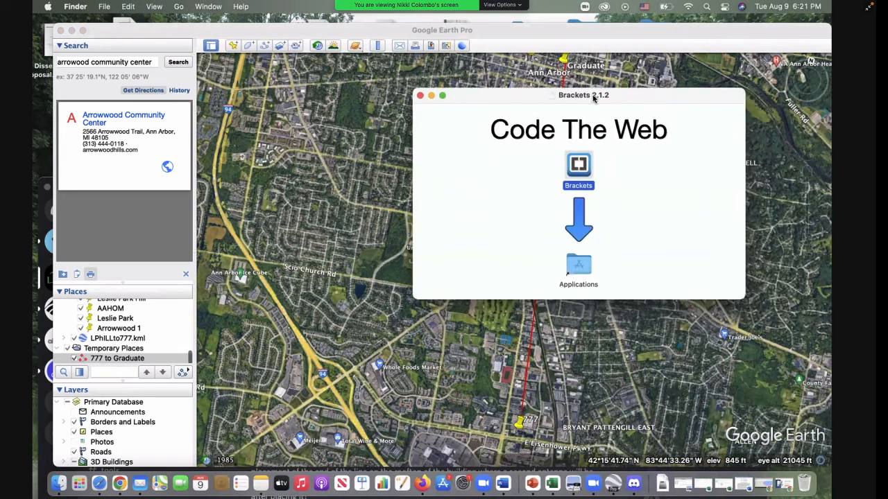
pyautogui.click(76, 6)
pyautogui.moveTo(104, 8)
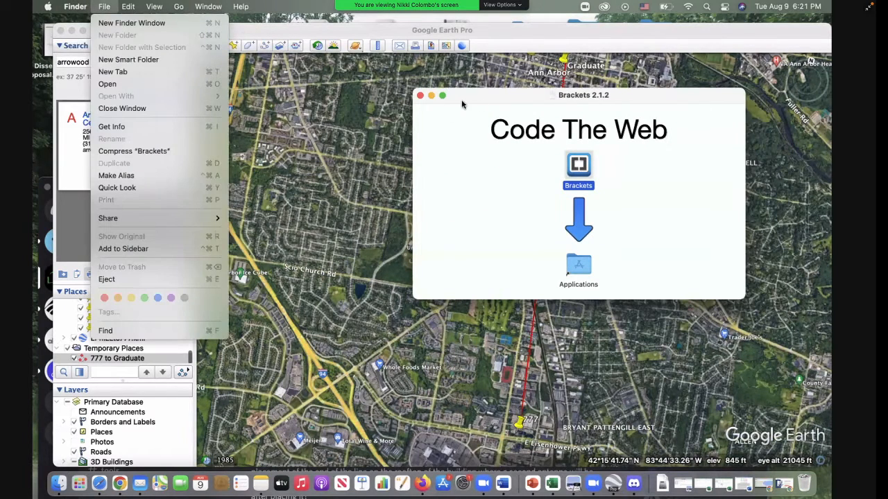
pyautogui.click(418, 98)
pyautogui.click(419, 95)
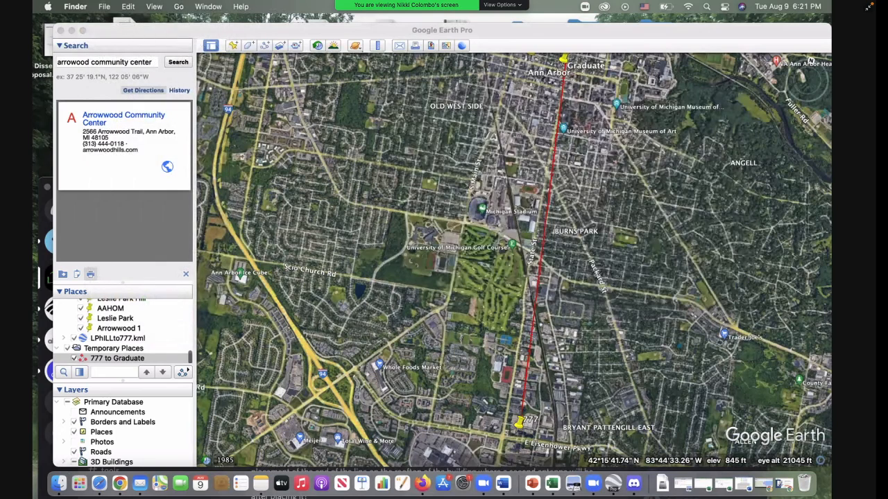
# Step: Open a Finder window showing the recent files
pyautogui.click(76, 7)
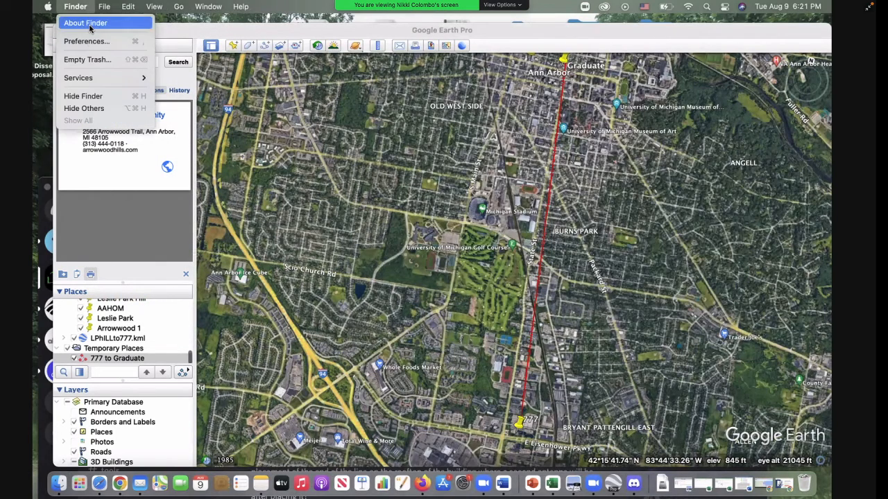
pyautogui.press('Escape')
pyautogui.click(707, 6)
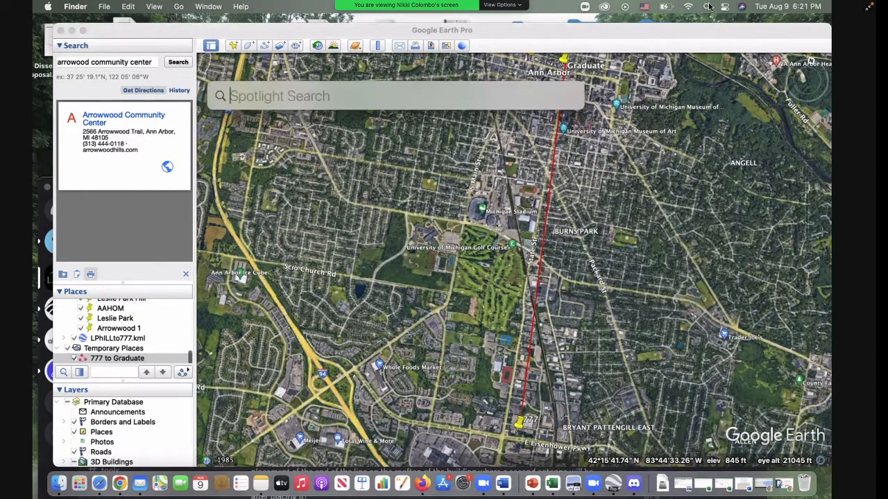
pyautogui.click(61, 481)
# Step: Search the recent files for "lphill"
pyautogui.click(75, 7)
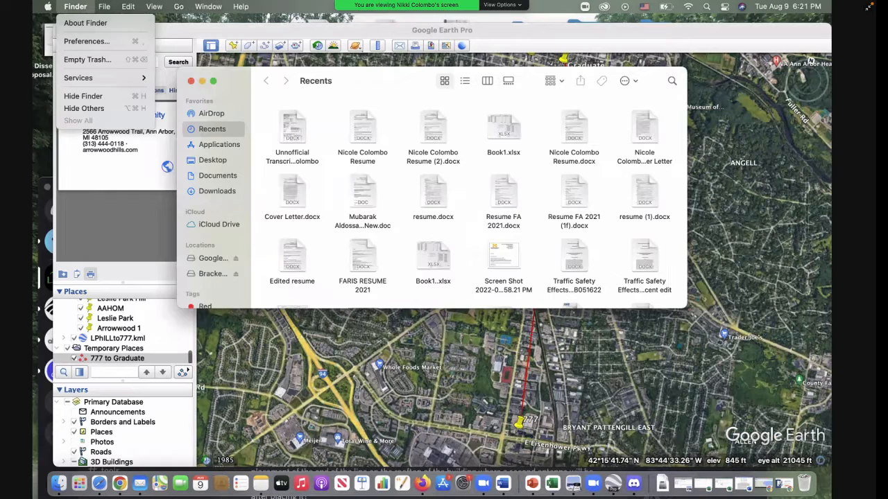
pyautogui.moveTo(179, 6)
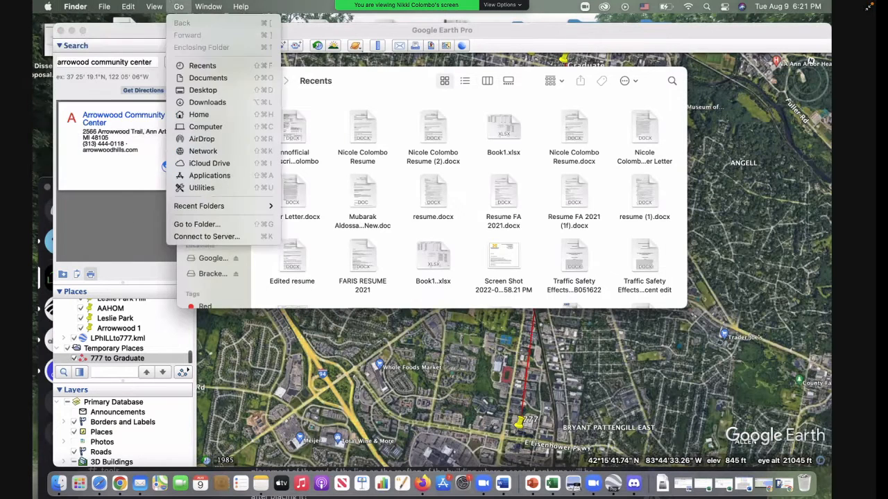
pyautogui.moveTo(48, 6)
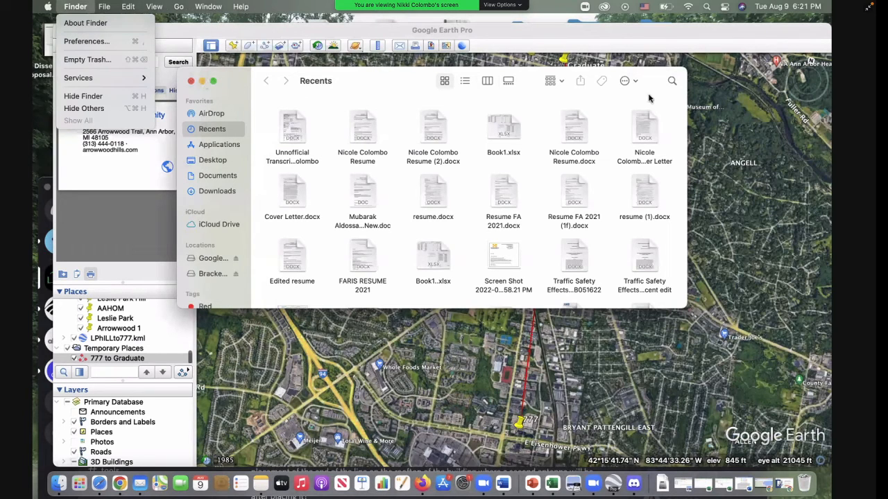
pyautogui.click(677, 83)
pyautogui.click(670, 81)
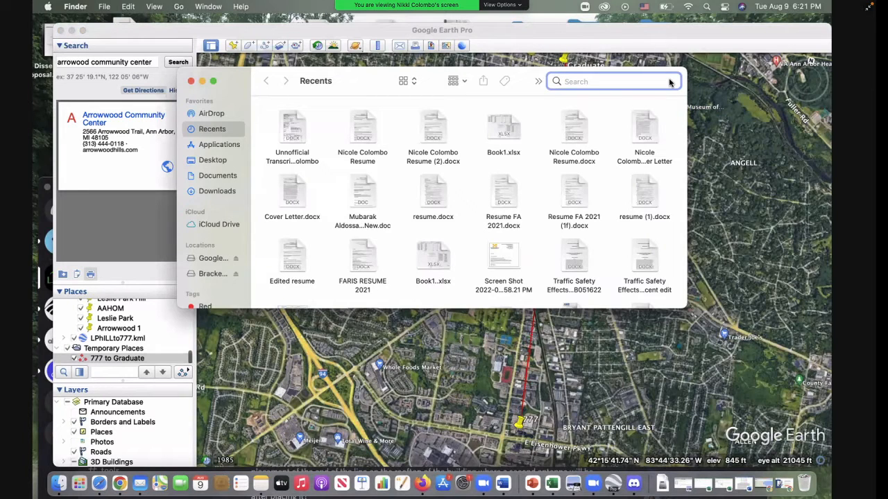
pyautogui.write('lp')
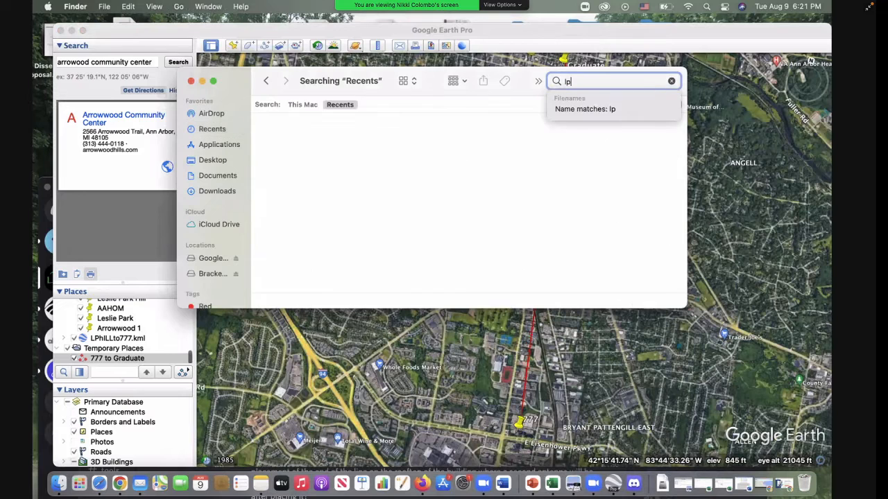
pyautogui.write('hill')
pyautogui.click(373, 84)
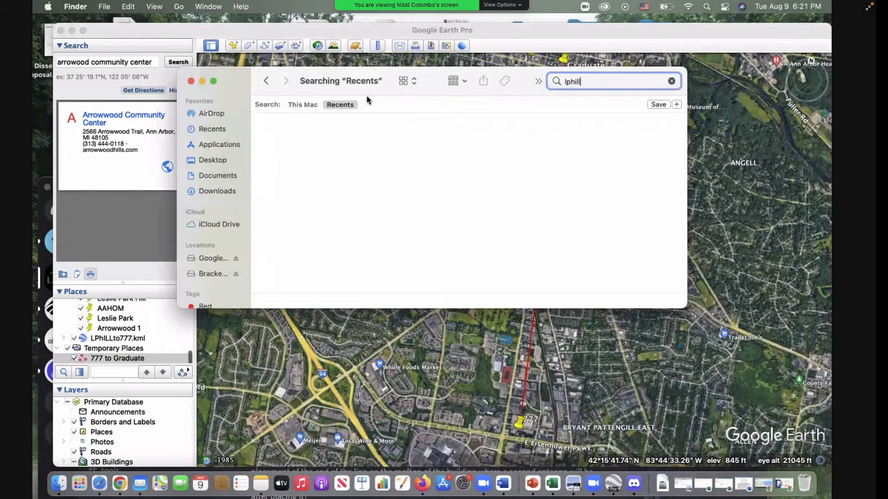
# Step: Extend the "lphill" search to the whole Mac, open LPhILLto777.kml in Google Earth Pro, and bring North America into view
pyautogui.click(308, 104)
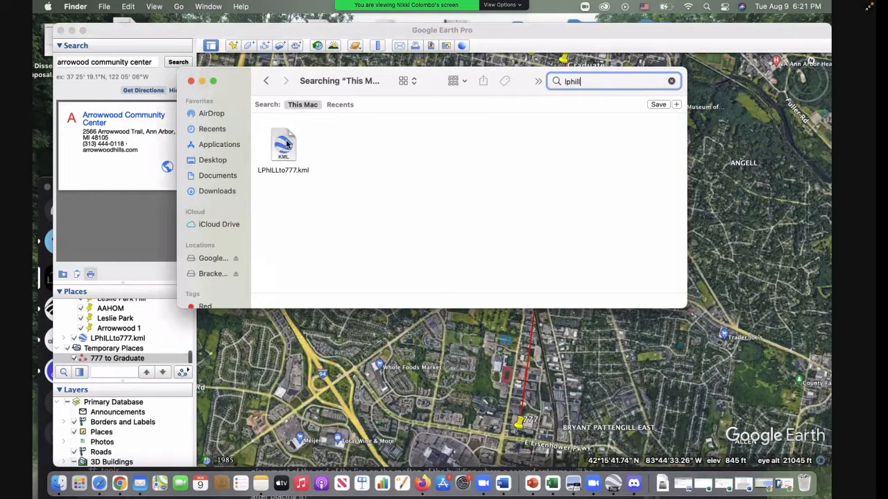
pyautogui.click(286, 144)
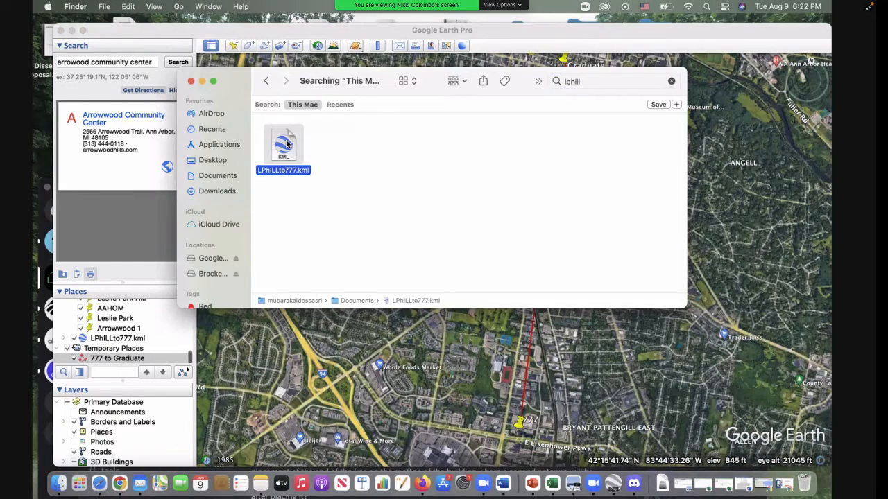
pyautogui.doubleClick(286, 144)
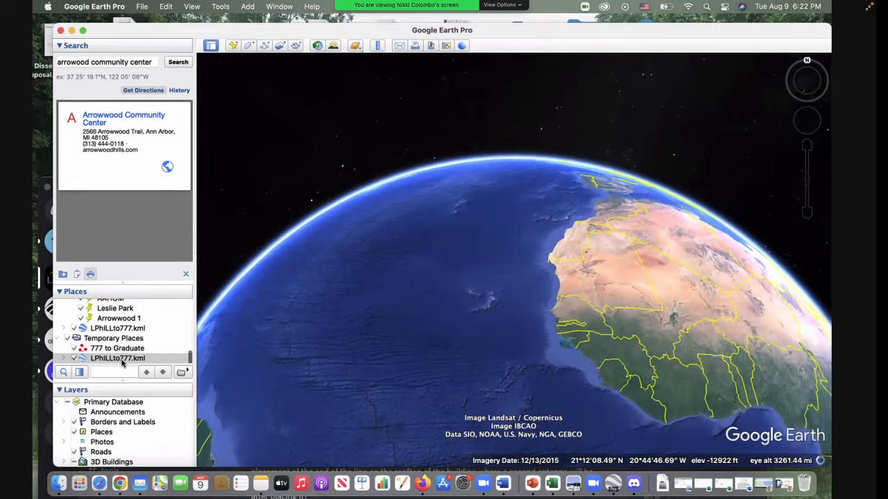
pyautogui.moveTo(264, 340)
pyautogui.mouseDown()
pyautogui.moveTo(359, 349)
pyautogui.moveTo(528, 390)
pyautogui.moveTo(576, 360)
pyautogui.mouseUp()
pyautogui.moveTo(446, 239); pyautogui.dragTo(518, 429)
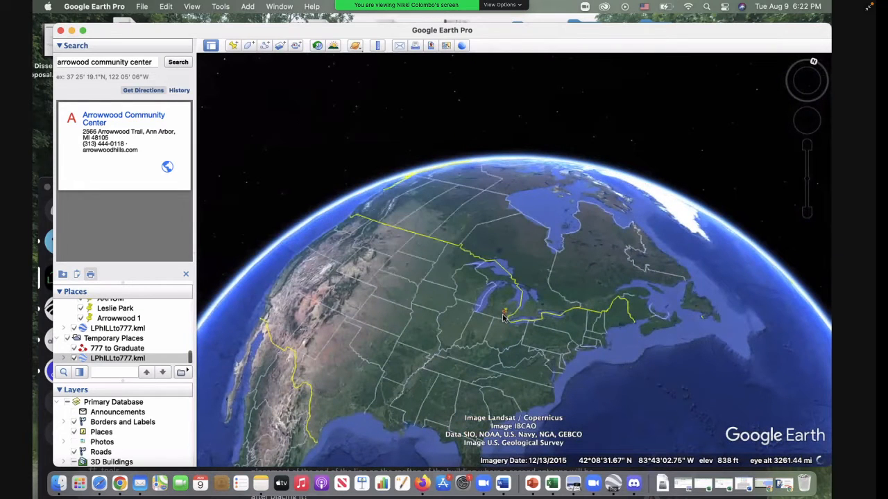
# Step: Reopen LPhILLto777.kml from Finder, accept reloading the file in Google Earth Pro, and turn the globe back to North America
pyautogui.click(59, 489)
pyautogui.click(611, 84)
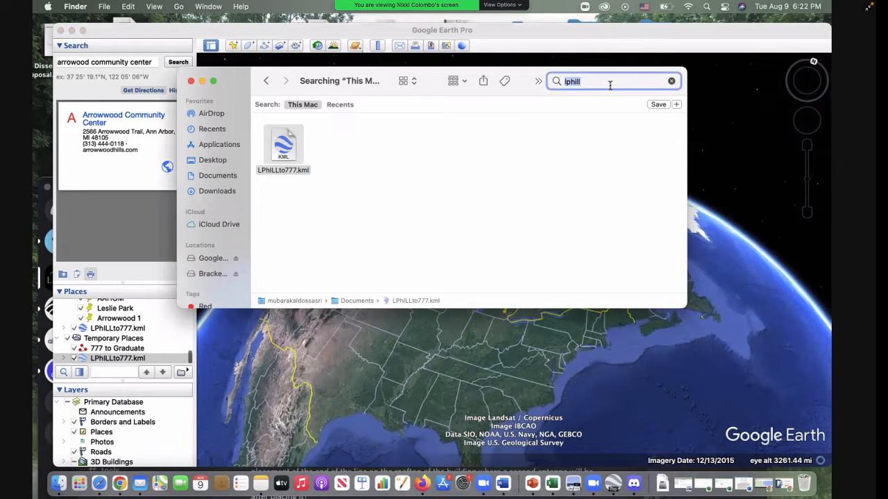
pyautogui.click(288, 143)
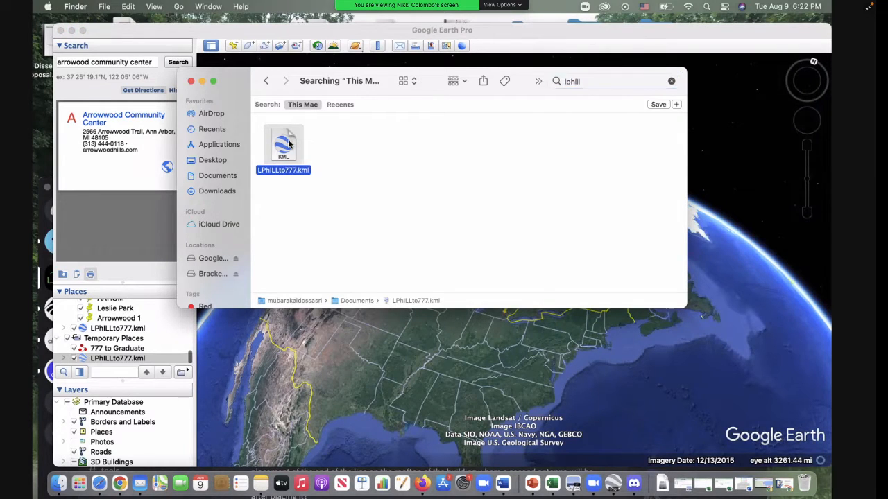
pyautogui.doubleClick(289, 144)
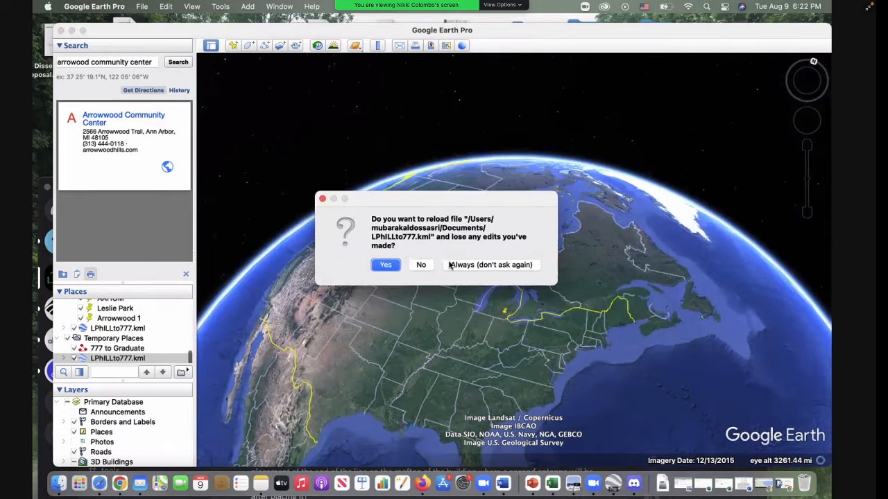
pyautogui.click(388, 268)
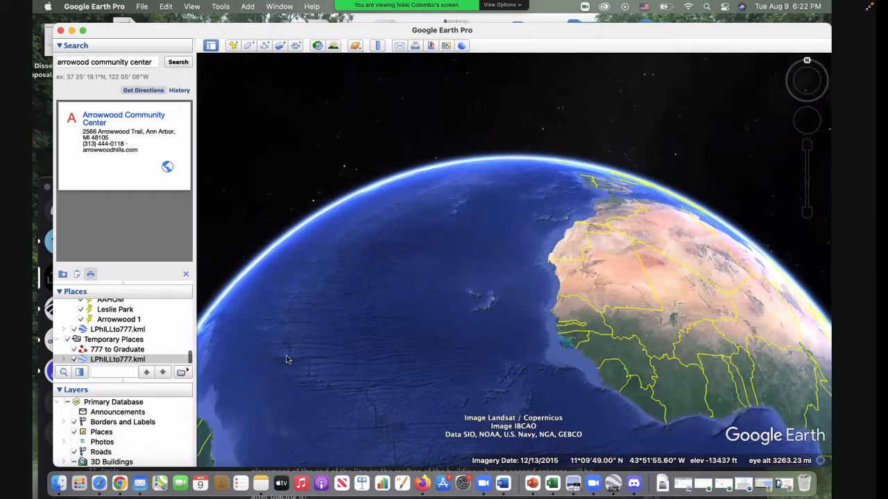
pyautogui.moveTo(288, 359); pyautogui.dragTo(521, 403)
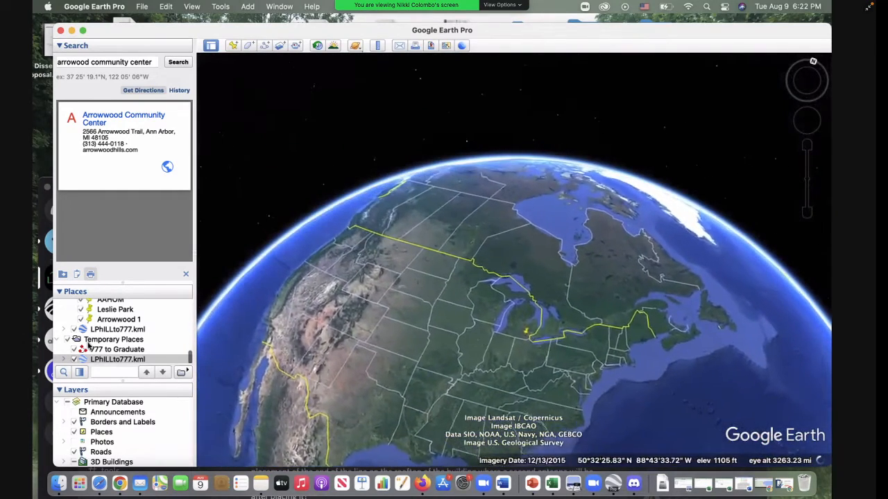
# Step: Fly to the Leslie Park placemark and measure a ruler line about 40,365 cm long from its field to the northeast, beyond Leslie Park Hill
pyautogui.doubleClick(115, 310)
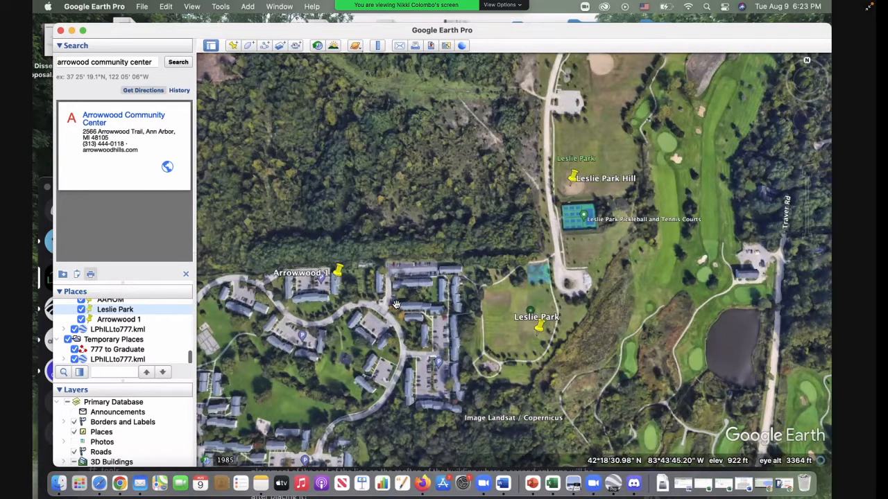
pyautogui.click(377, 45)
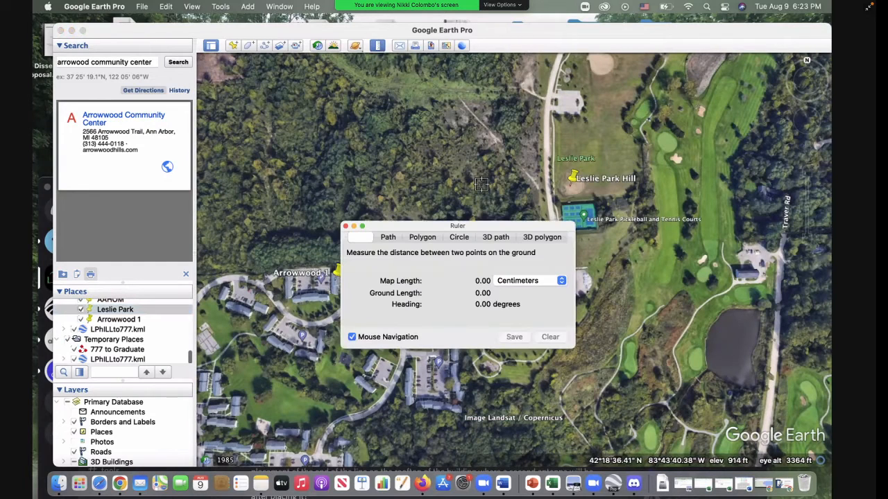
pyautogui.moveTo(497, 234); pyautogui.dragTo(212, 138)
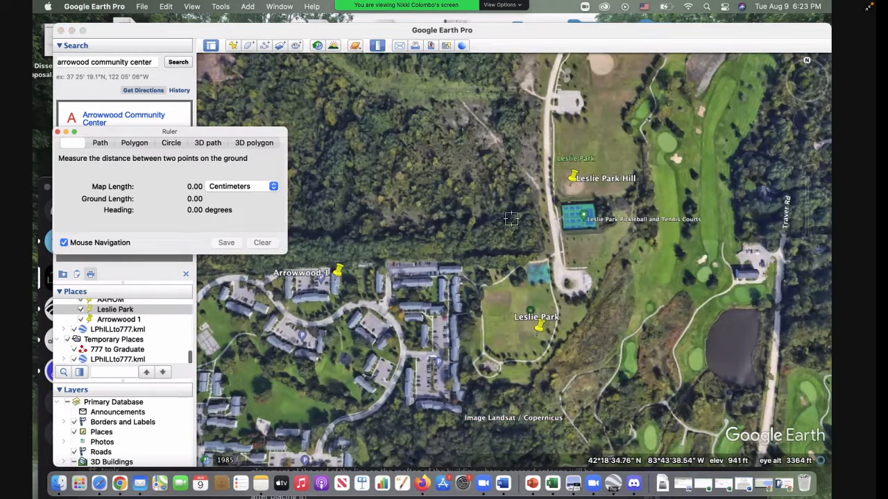
pyautogui.click(509, 315)
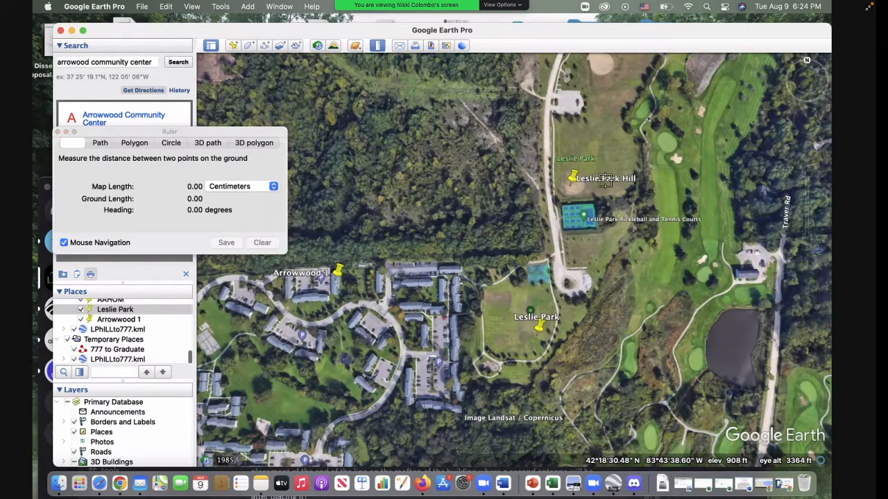
pyautogui.click(510, 315)
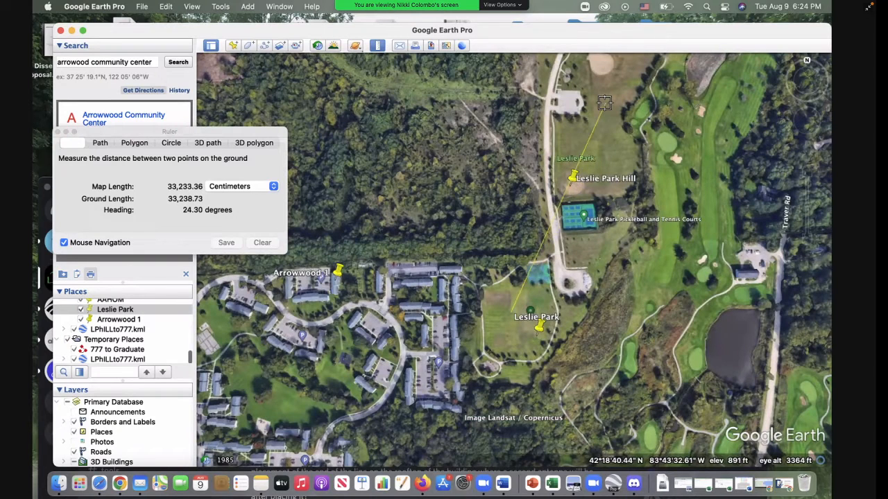
pyautogui.click(630, 63)
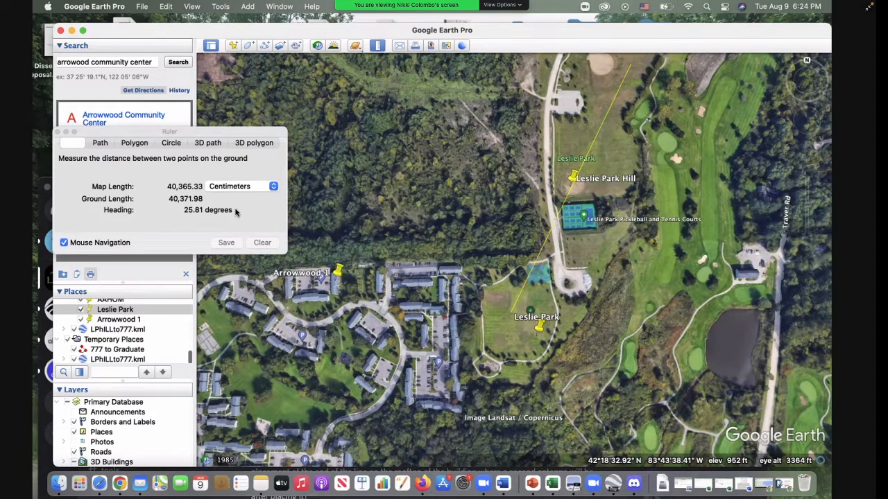
# Step: Save the ruler line as a new path named LPH2
pyautogui.click(226, 242)
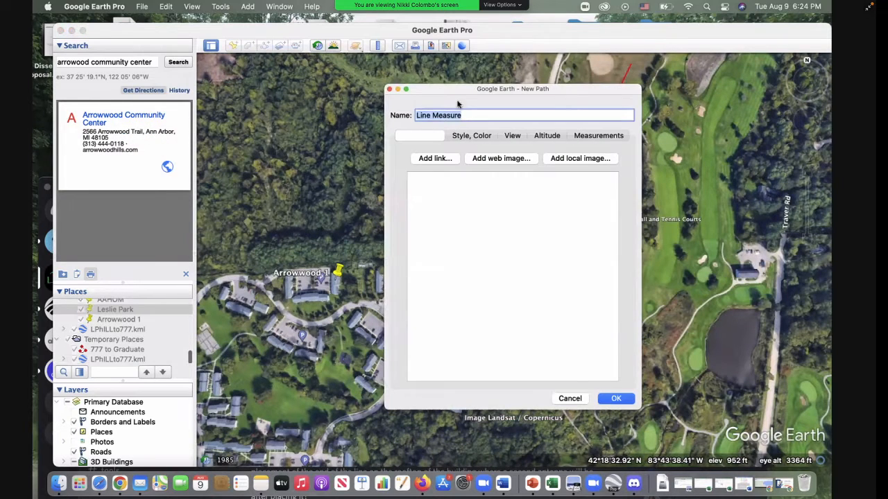
pyautogui.moveTo(509, 88); pyautogui.dragTo(319, 95)
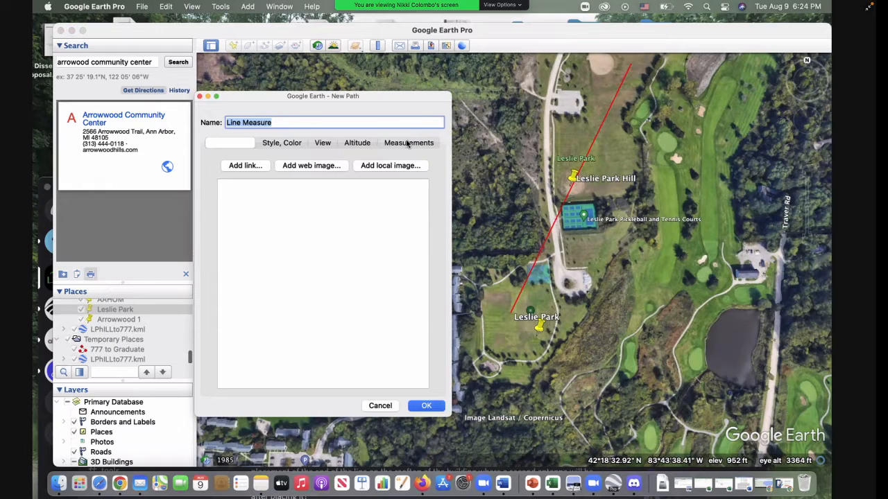
pyautogui.press('BackSpace')
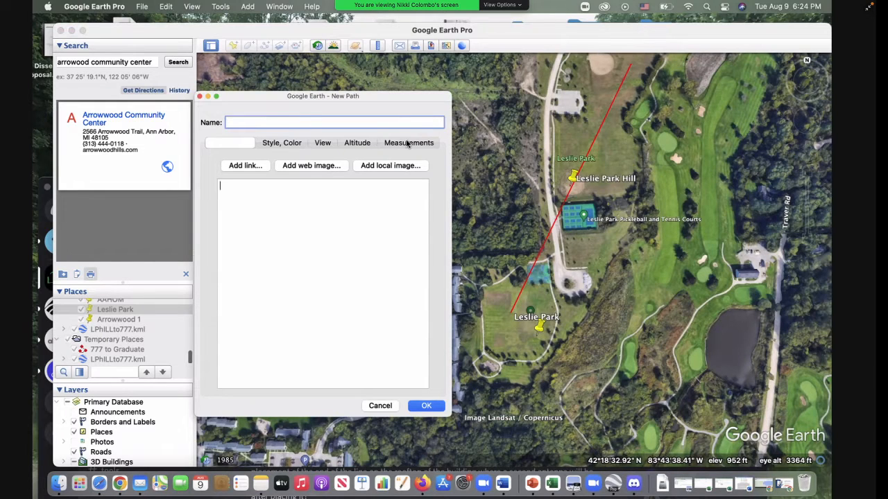
pyautogui.write('LPH2')
pyautogui.click(377, 186)
pyautogui.click(426, 406)
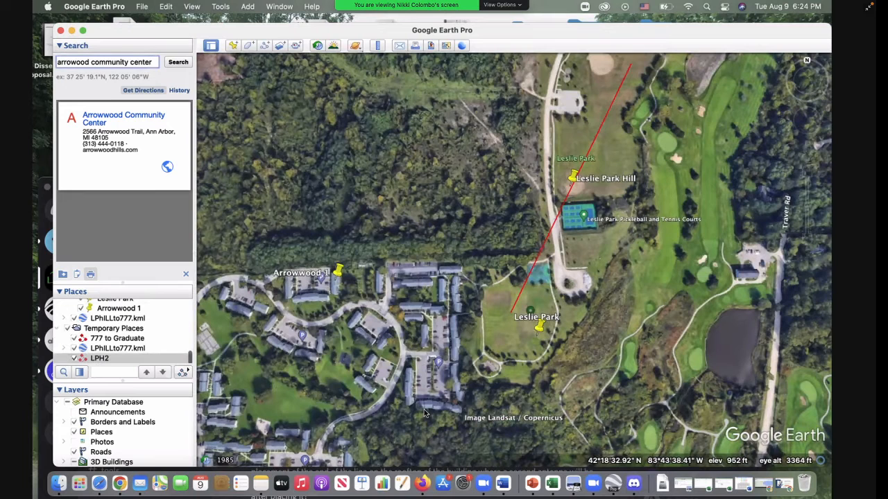
# Step: Save the LPH2 path to the Documents folder as a Kml file named LPH2
pyautogui.click(116, 359)
pyautogui.rightClick(116, 358)
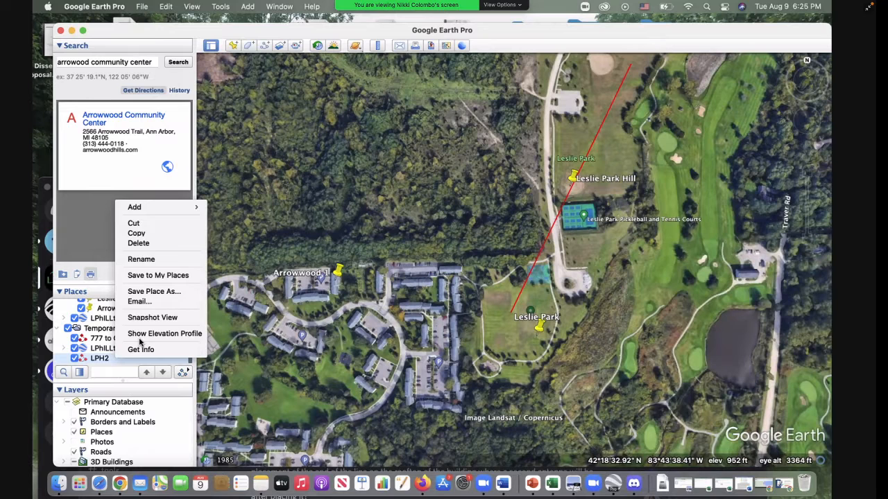
pyautogui.click(153, 292)
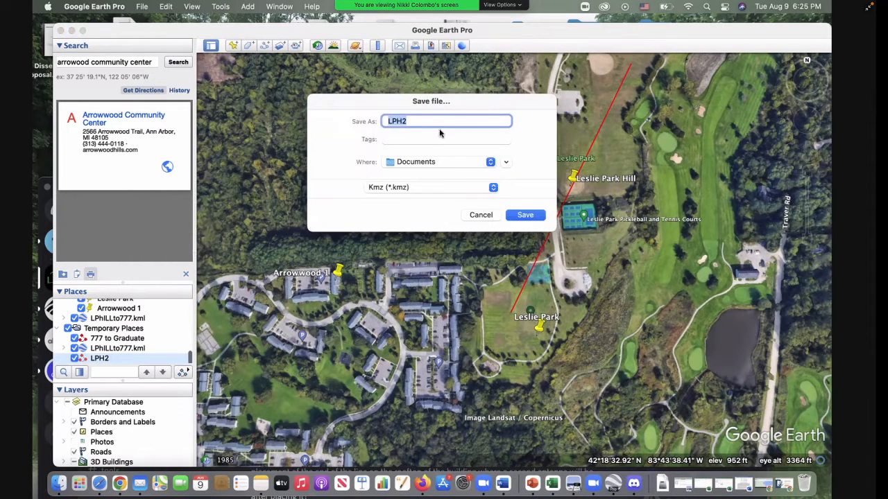
pyautogui.click(492, 188)
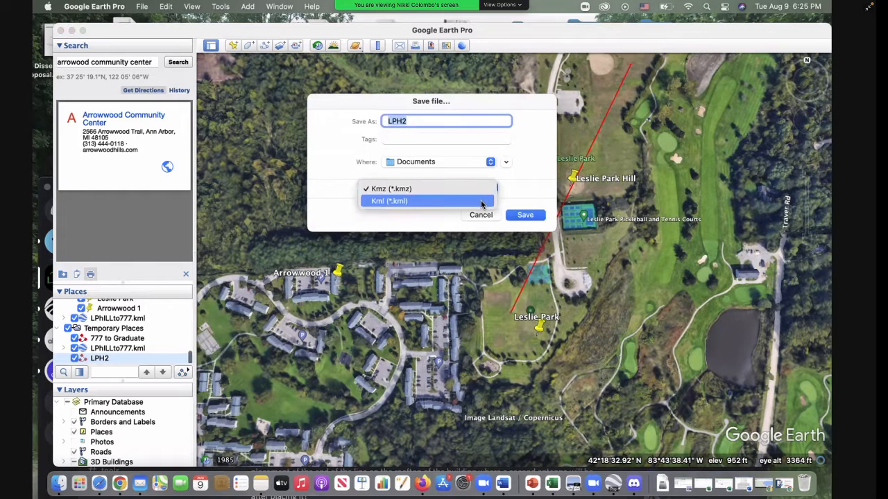
pyautogui.click(482, 201)
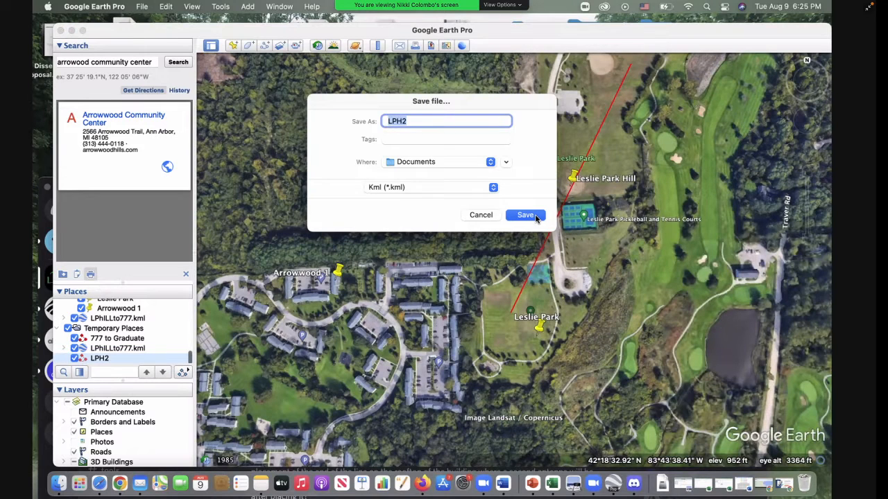
pyautogui.click(525, 215)
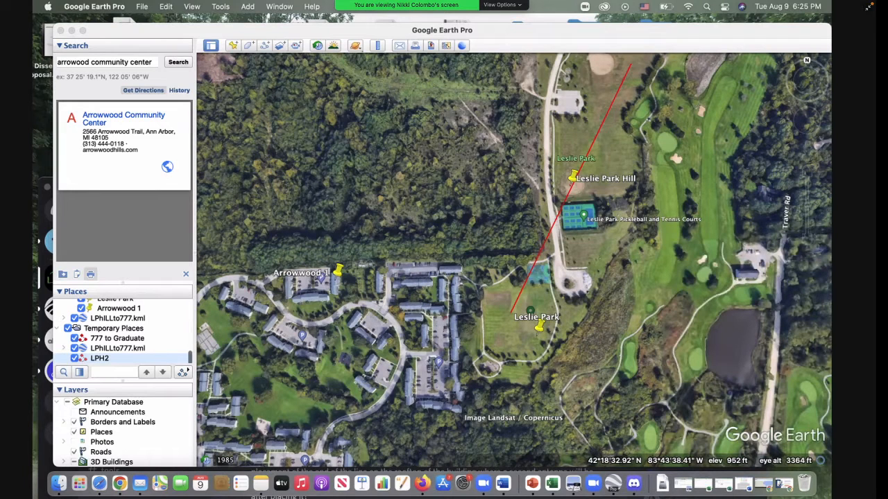
# Step: Switch to Finder, search this Mac for "lph2", and open LPH2.kml in Google Earth Pro, accepting the file reload
pyautogui.press('super+space')
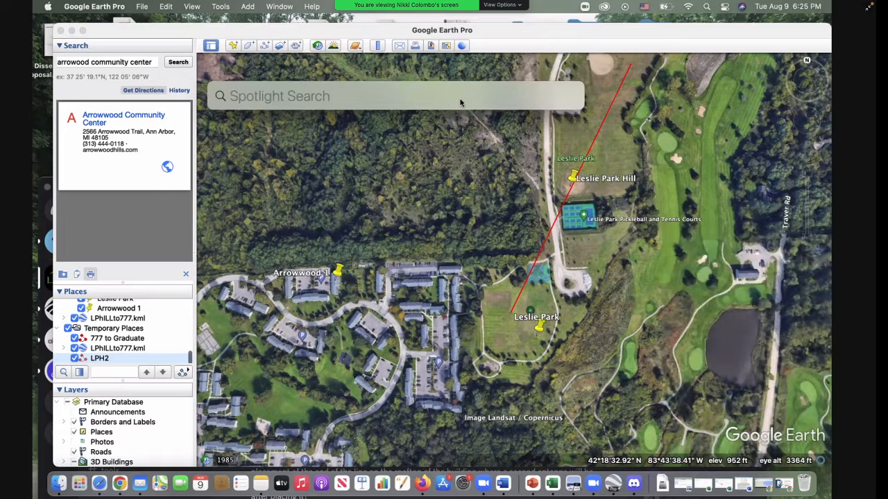
pyautogui.click(300, 187)
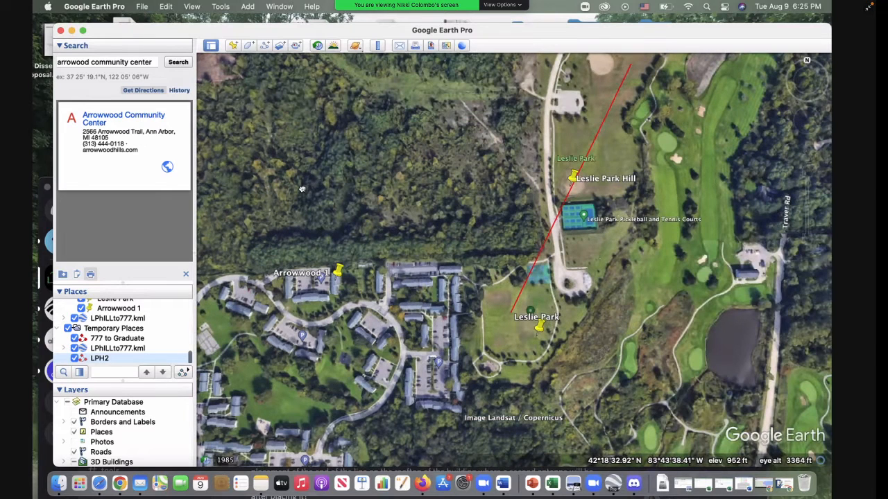
pyautogui.click(59, 484)
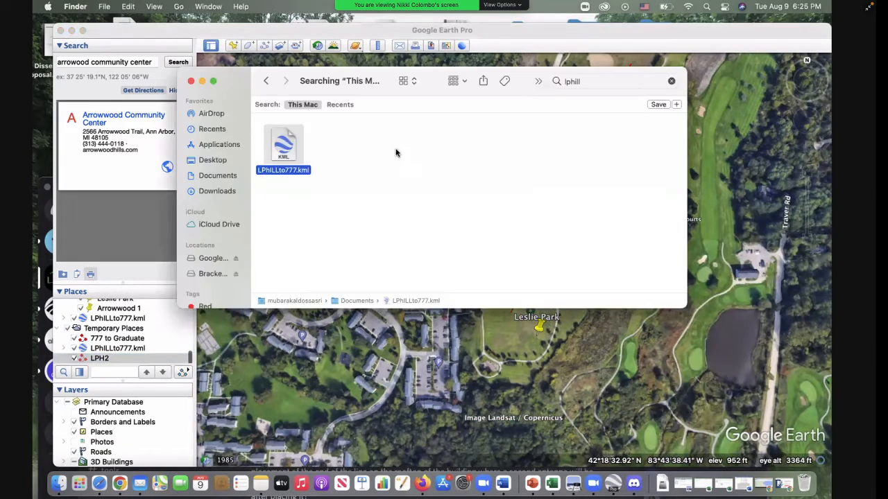
pyautogui.click(602, 81)
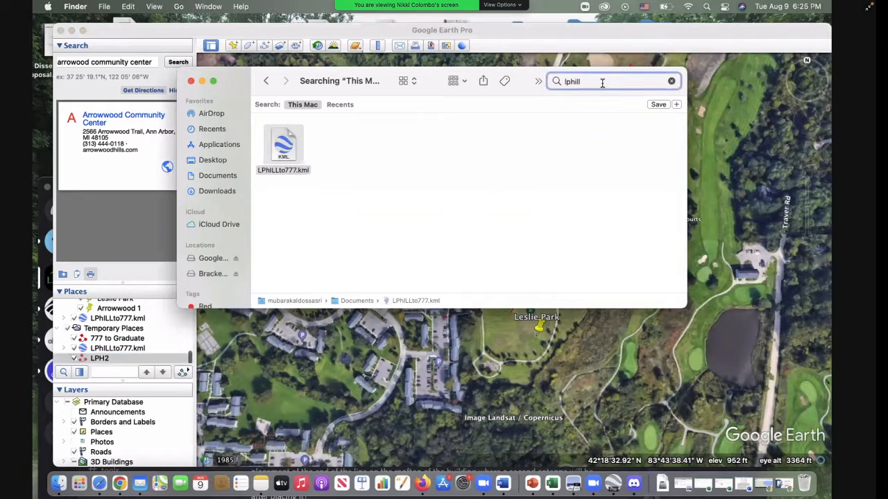
pyautogui.press('BackSpace')
pyautogui.press('BackSpace')
pyautogui.press('BackSpace')
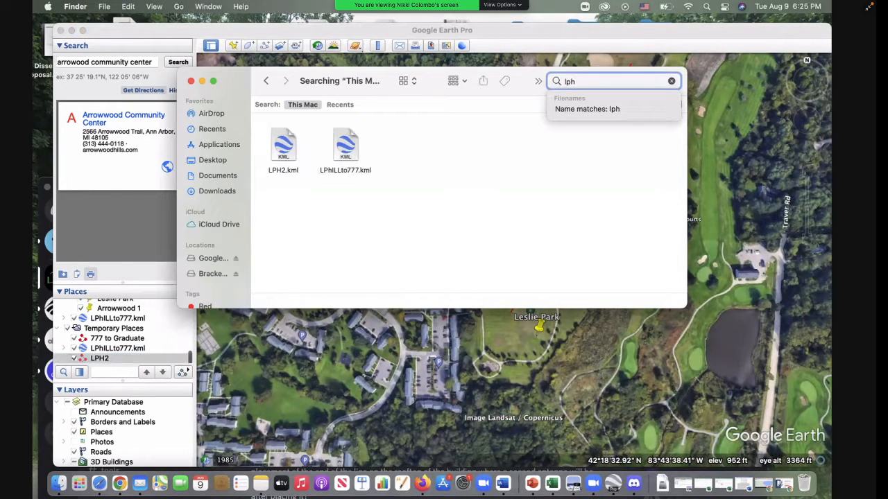
pyautogui.write('2')
pyautogui.doubleClick(276, 157)
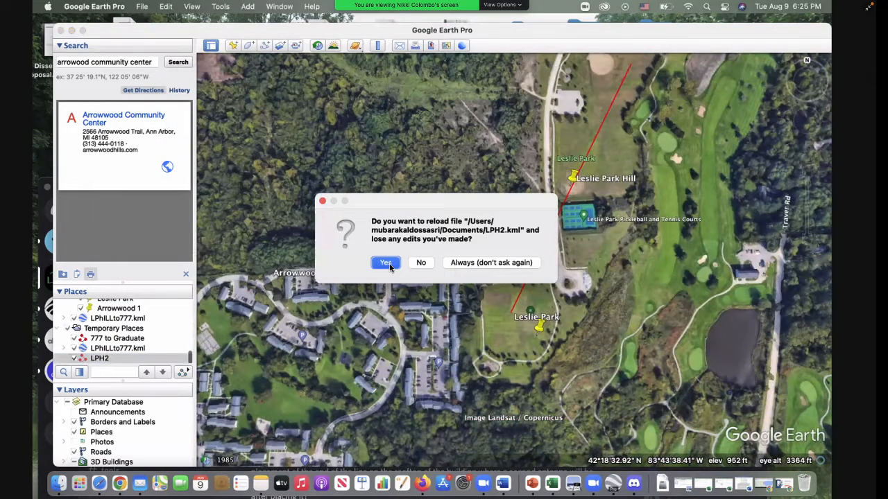
pyautogui.click(387, 263)
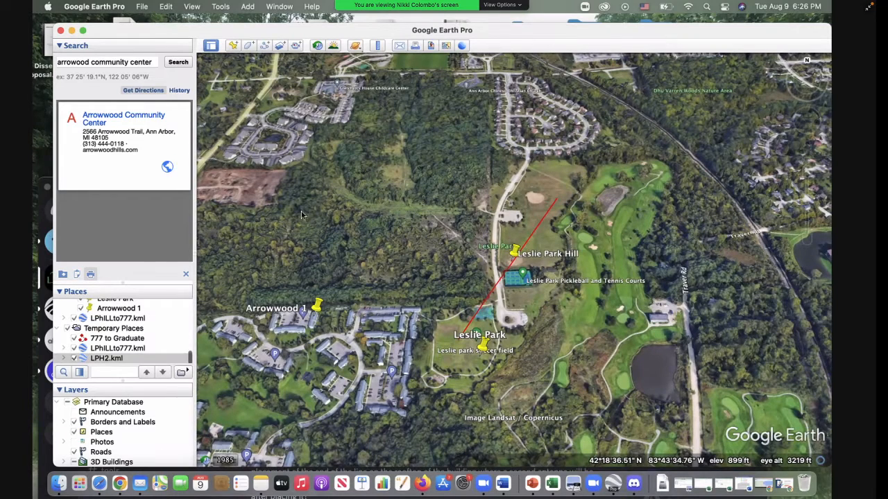
# Step: Switch to Finder and open LPH2.kml in Brackets to view its KML code
pyautogui.click(59, 485)
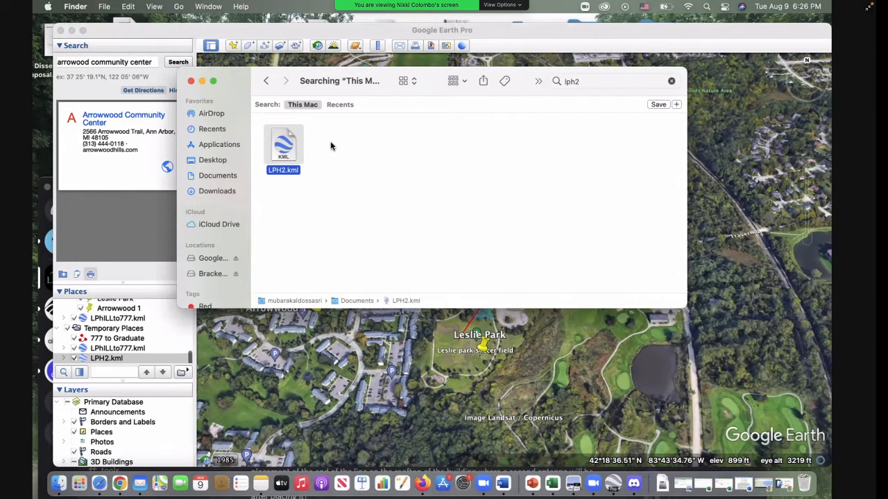
pyautogui.rightClick(289, 158)
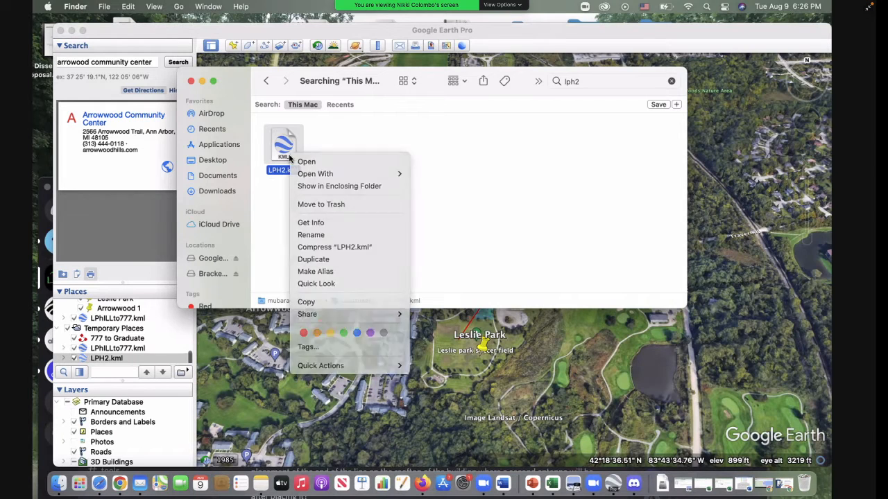
pyautogui.click(289, 158)
pyautogui.rightClick(296, 154)
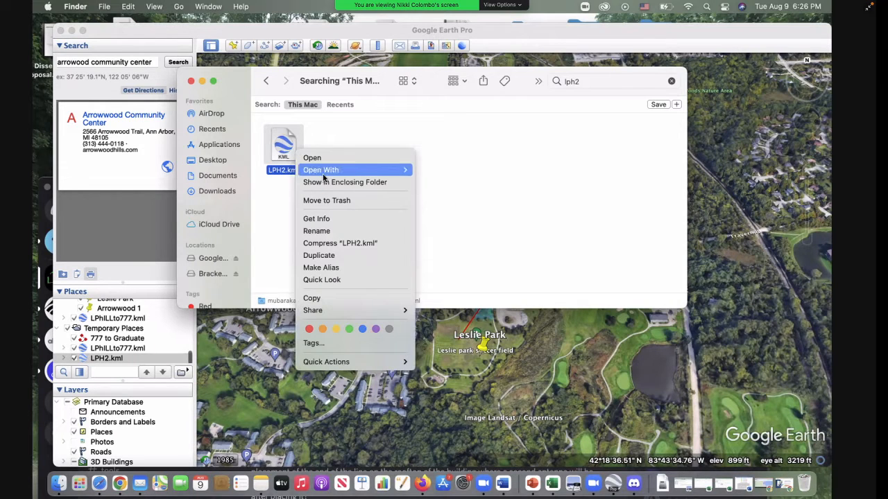
pyautogui.moveTo(357, 174)
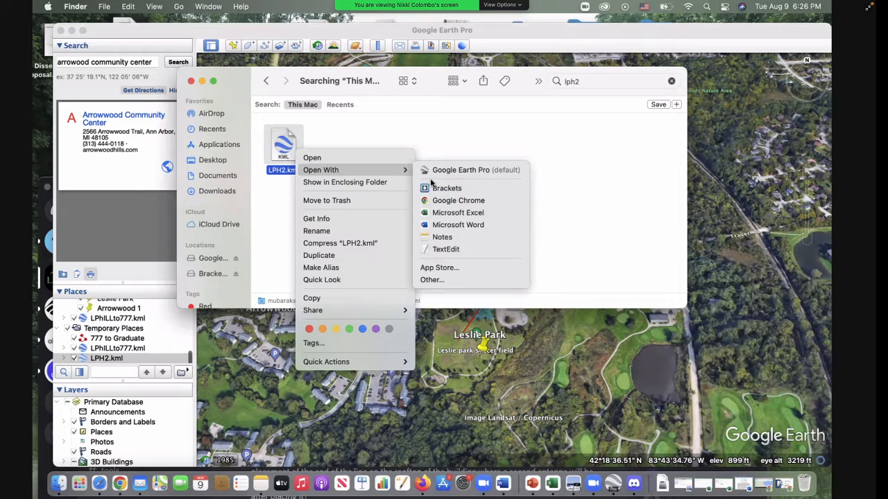
pyautogui.click(434, 188)
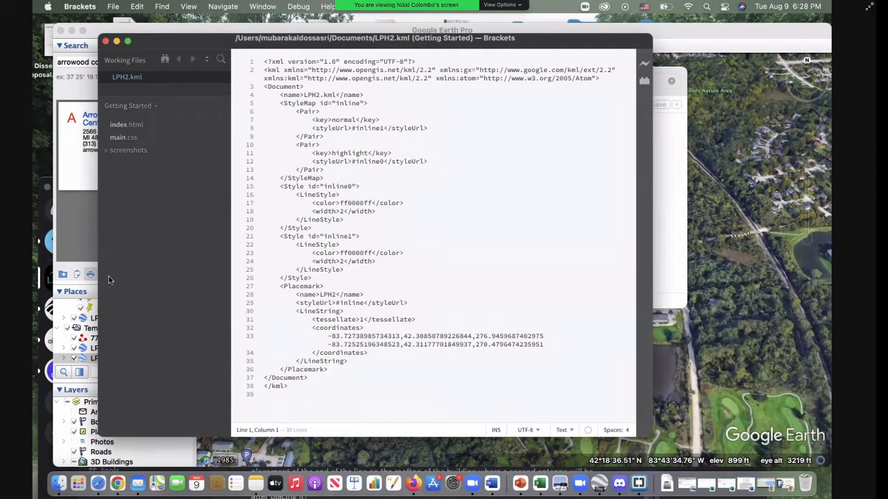
pyautogui.moveTo(216, 43); pyautogui.dragTo(265, 51)
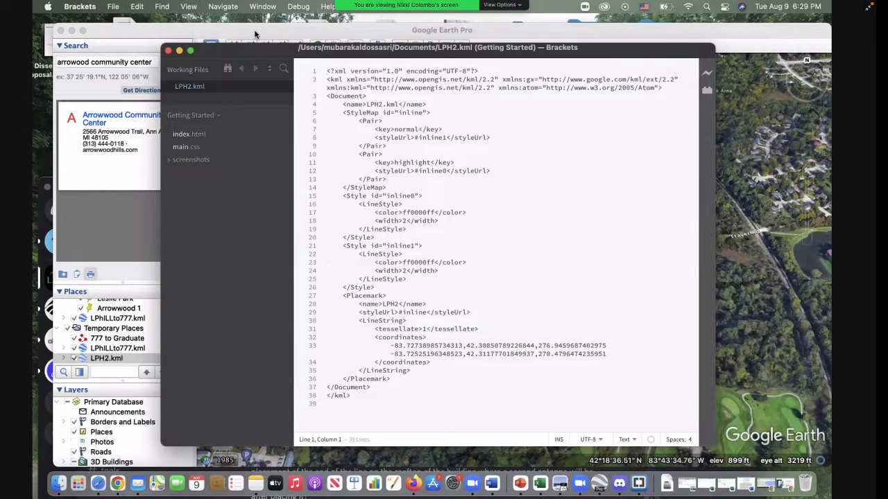
# Step: Return to the Arrowwood 1 placemark in Google Earth Pro, and search this Mac for "ARROWWOOD1" in Finder
pyautogui.click(255, 34)
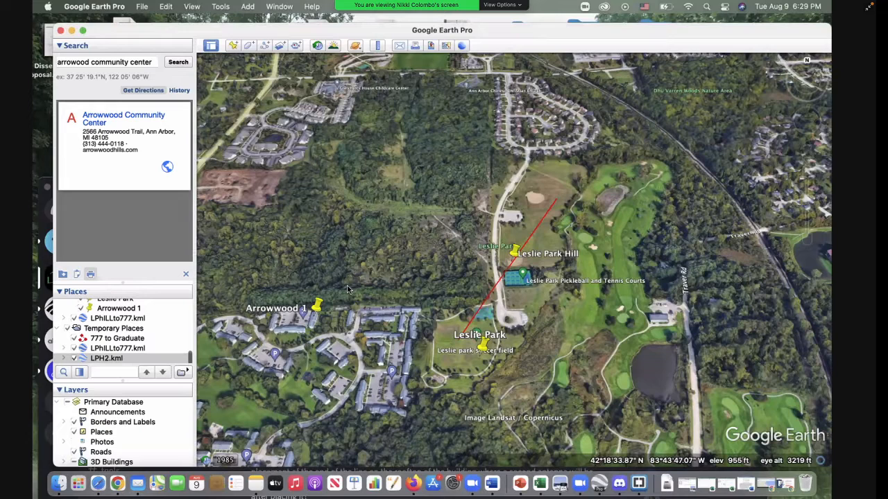
pyautogui.rightClick(318, 308)
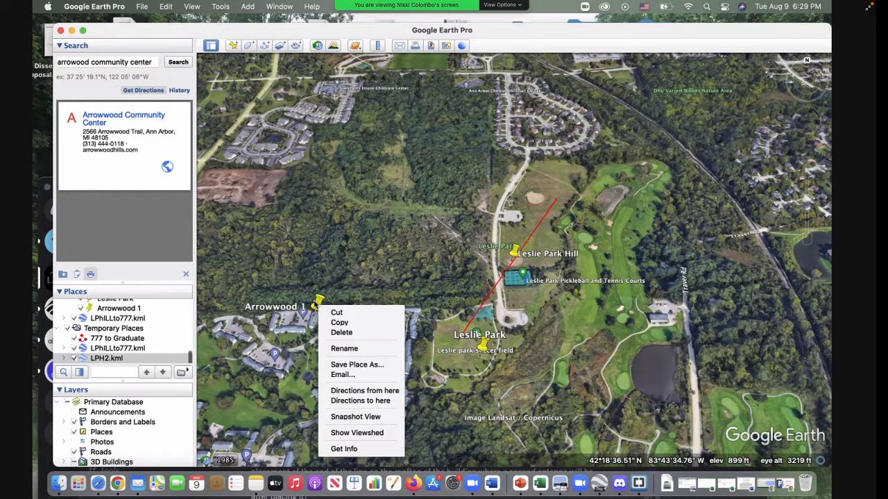
pyautogui.click(58, 483)
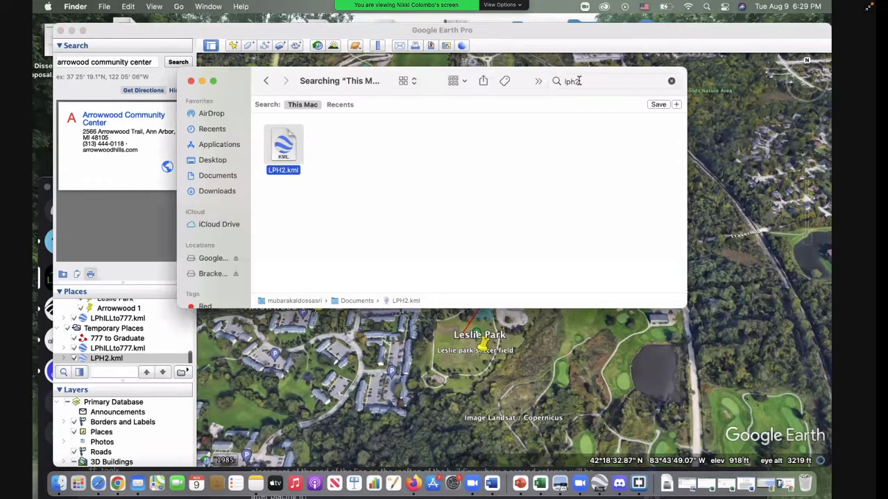
pyautogui.click(579, 81)
pyautogui.write('AR')
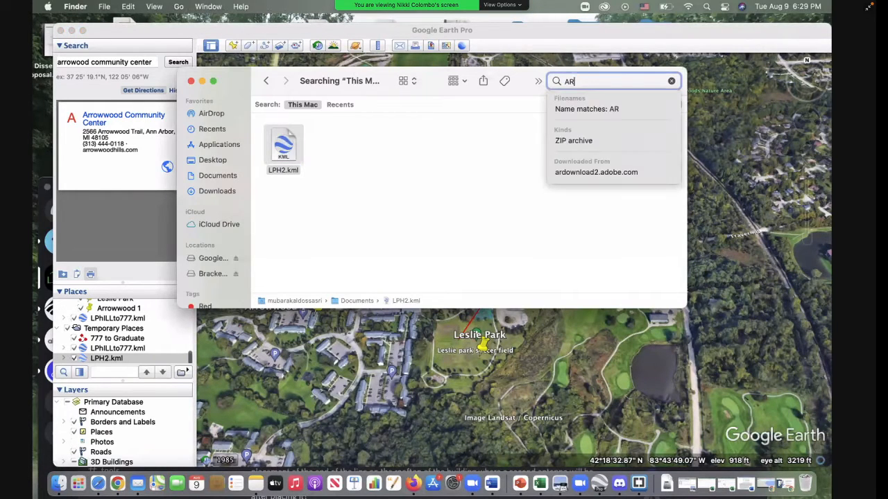
pyautogui.write('ROW')
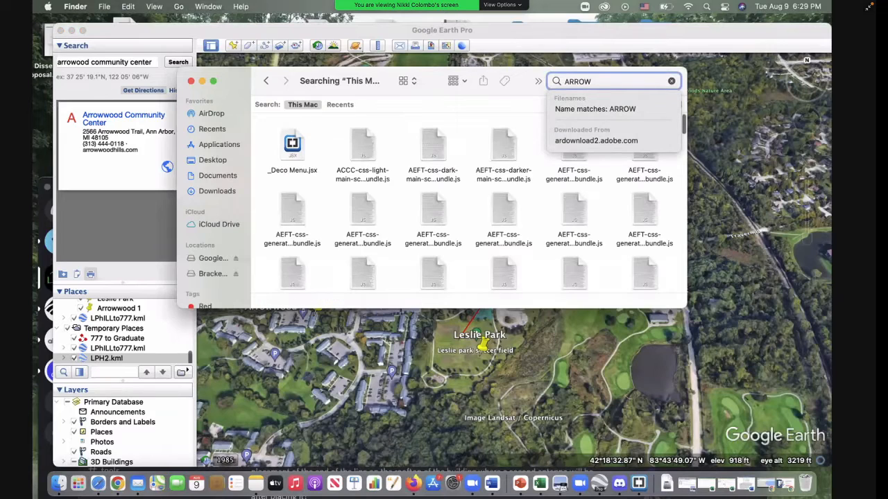
pyautogui.write('WOO')
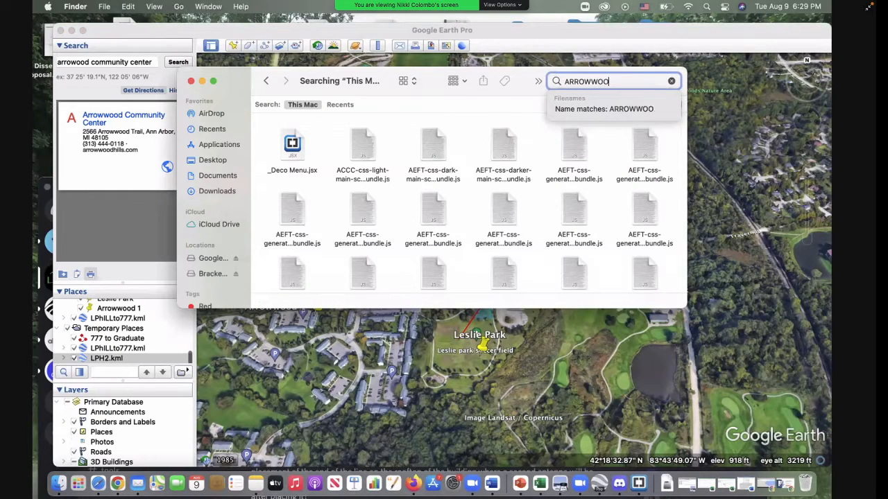
pyautogui.write('D \\')
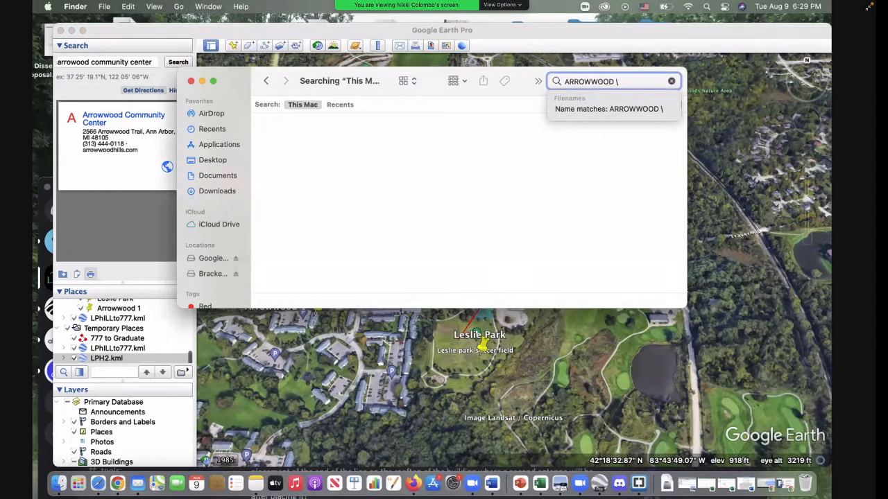
pyautogui.press('BackSpace')
pyautogui.press('BackSpace')
pyautogui.write('1')
pyautogui.press('Return')
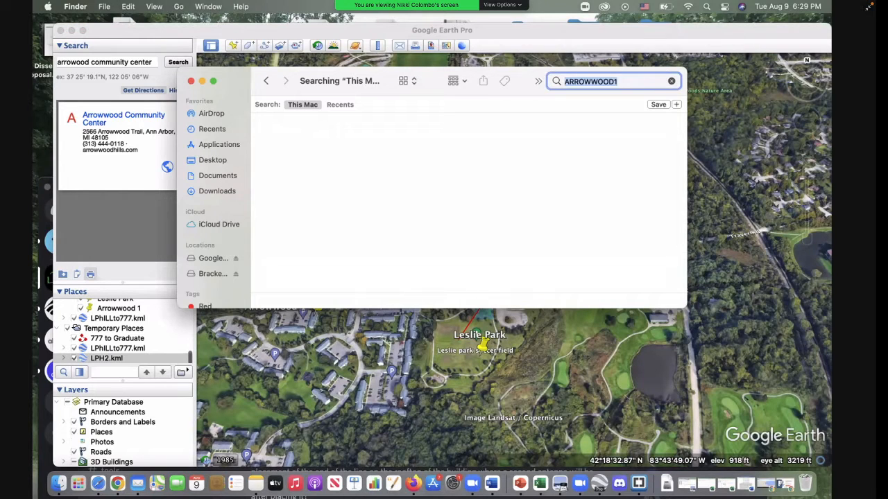
# Step: Search this Mac for "ARROWWOOD 1" and close the Finder window
pyautogui.click(623, 82)
pyautogui.press('BackSpace')
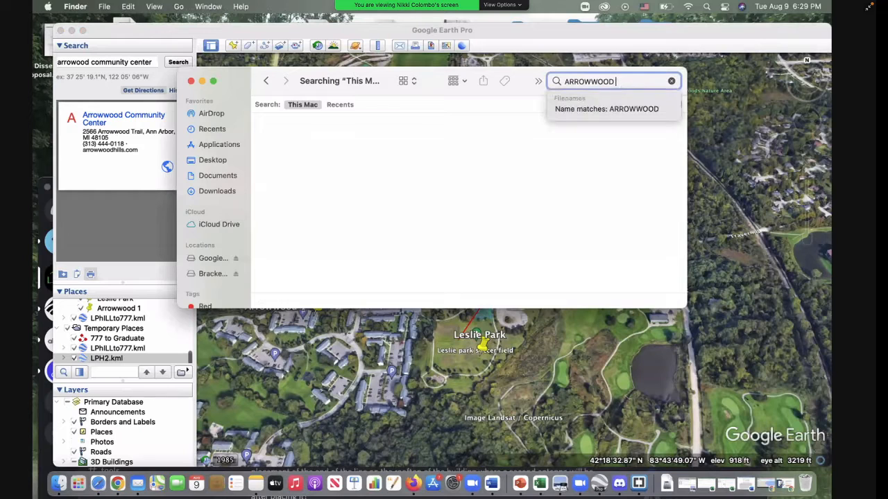
pyautogui.write('1')
pyautogui.press('Return')
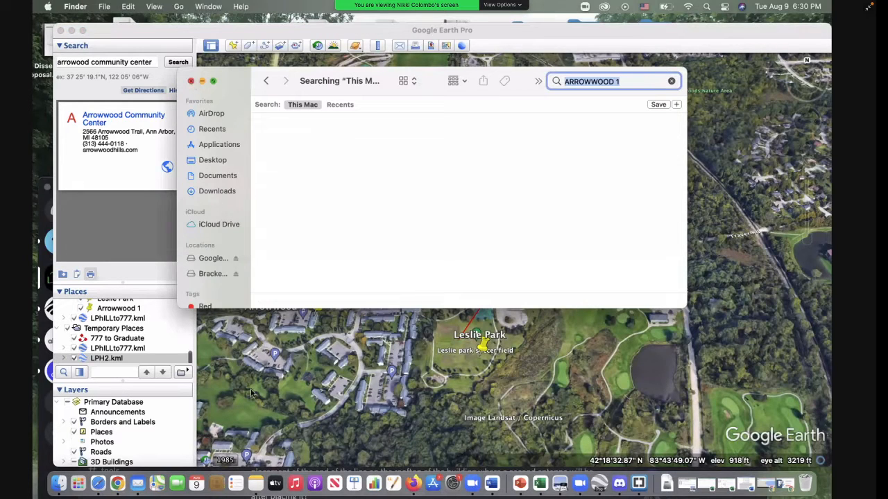
pyautogui.click(192, 81)
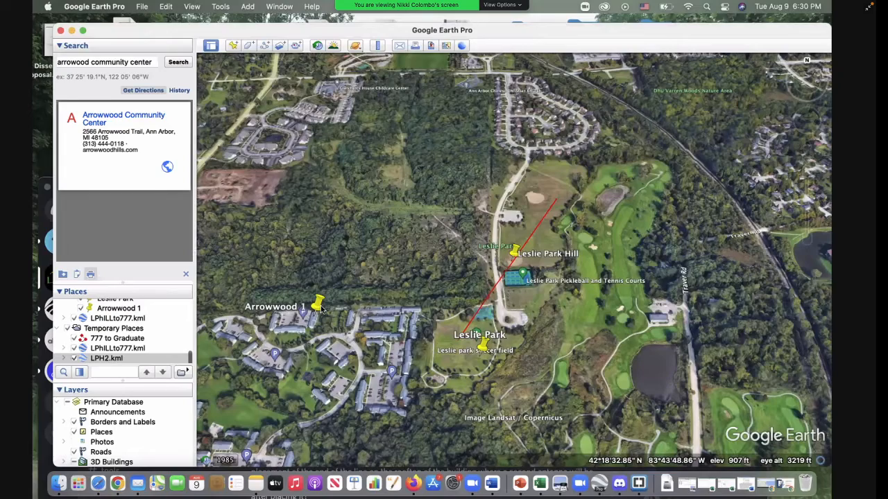
# Step: Examine up close where the Arrowwood 1 placemark sits on the apartment building's roof
pyautogui.click(805, 174)
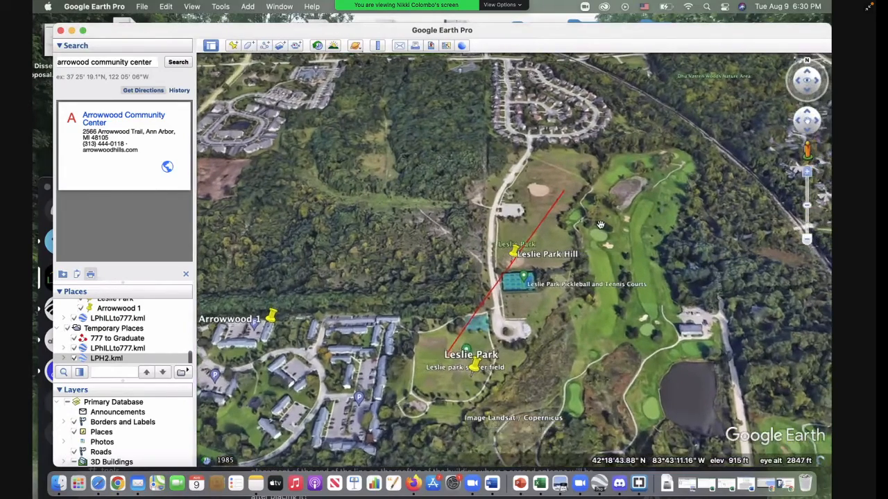
pyautogui.moveTo(631, 207); pyautogui.dragTo(796, 167)
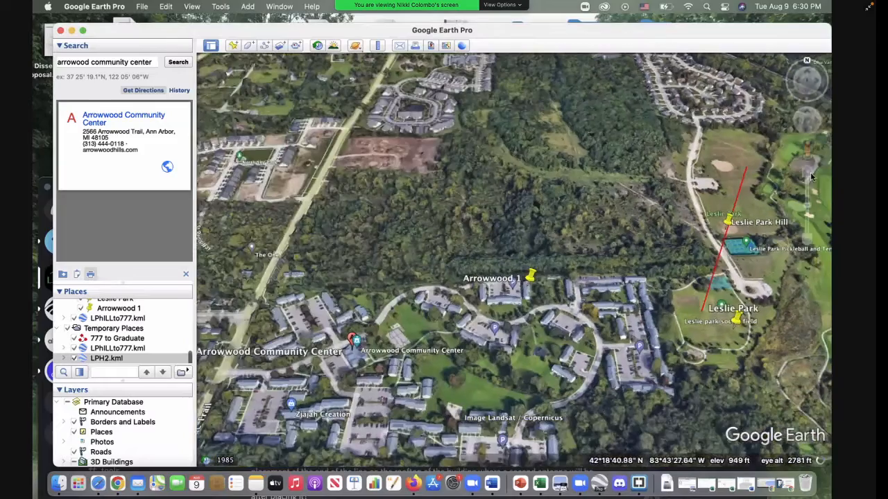
pyautogui.click(807, 173)
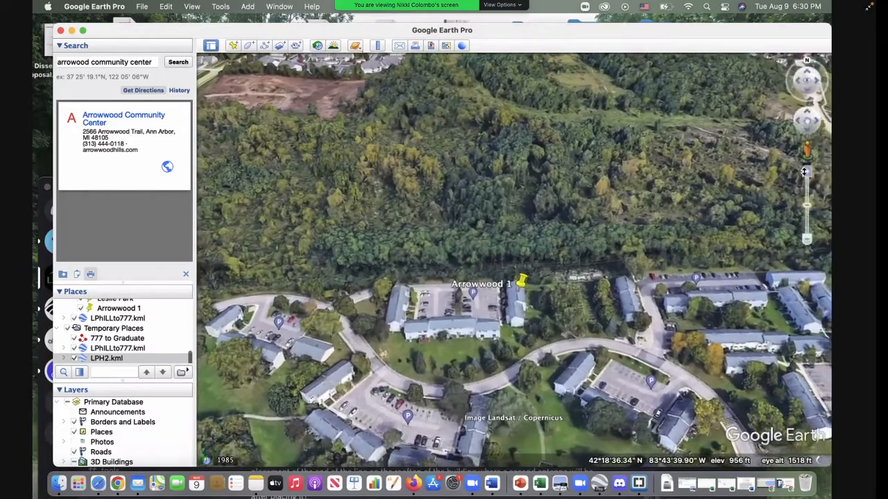
pyautogui.click(806, 171)
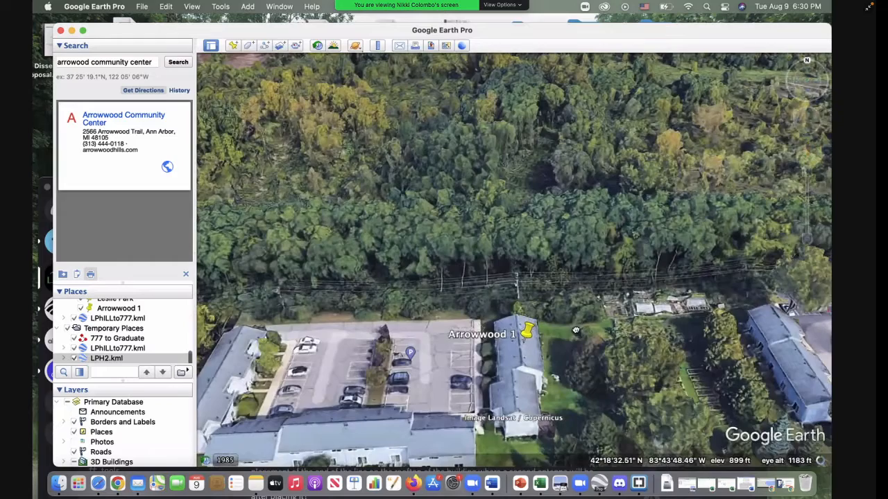
pyautogui.moveTo(574, 333); pyautogui.dragTo(572, 297)
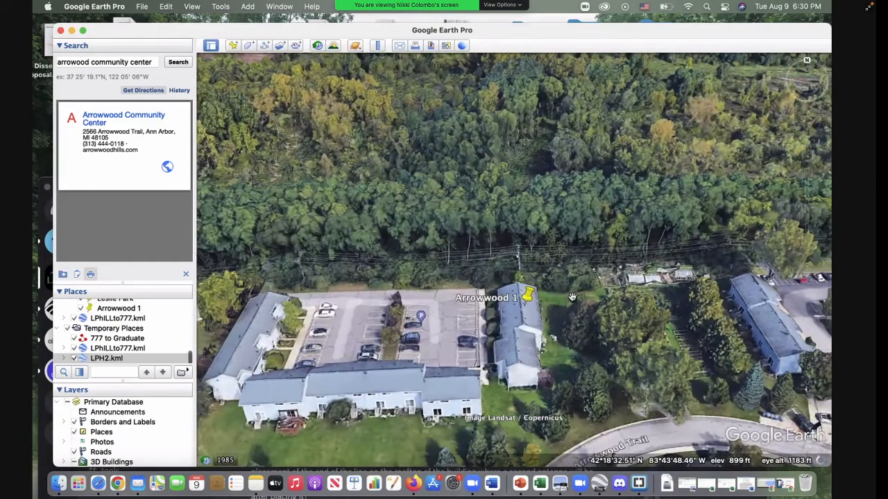
pyautogui.press('super')
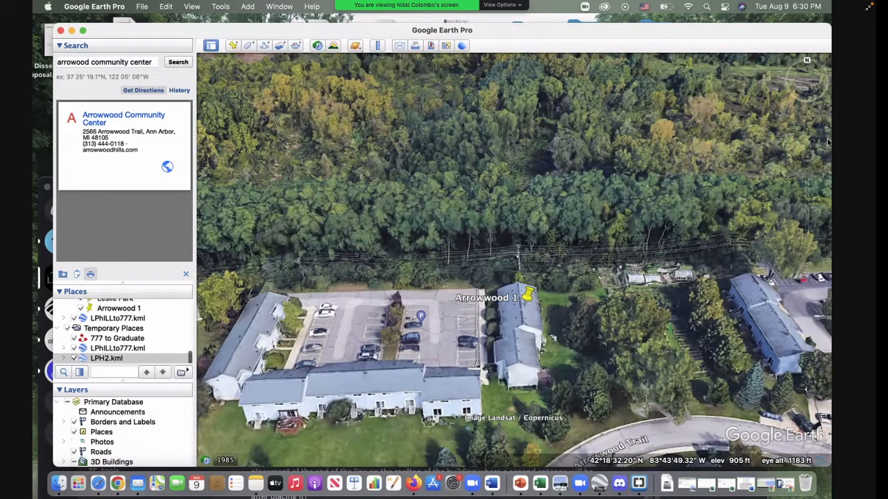
pyautogui.moveTo(810, 194)
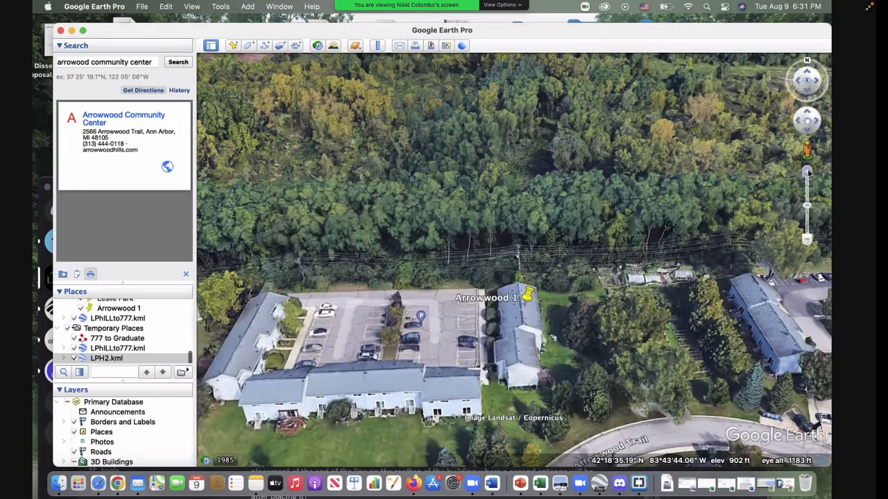
pyautogui.click(808, 169)
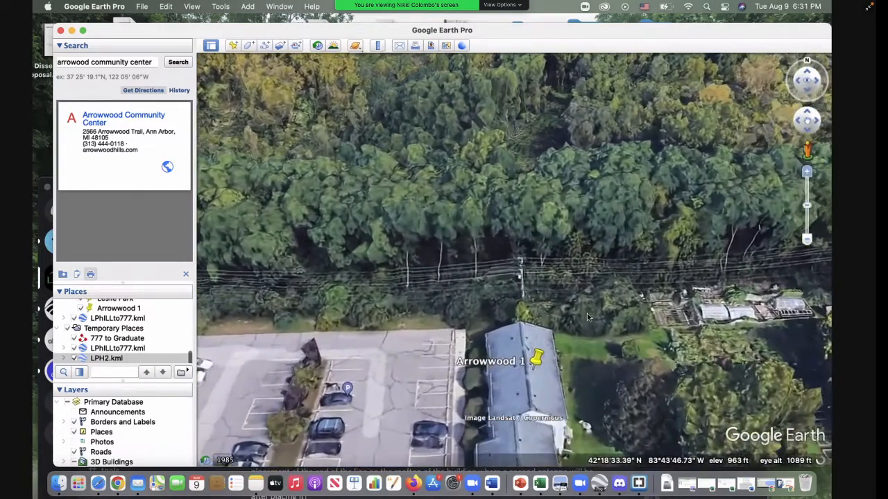
pyautogui.moveTo(455, 361); pyautogui.dragTo(453, 316)
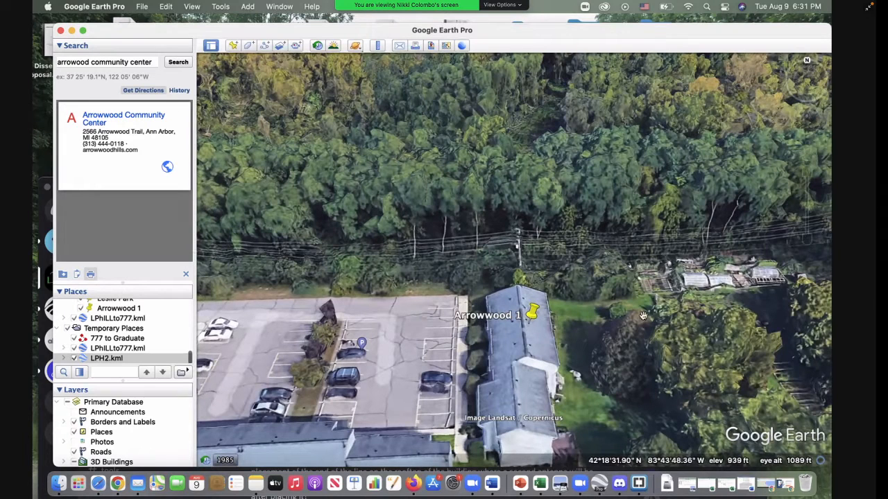
# Step: Open the Arrowwood 1 placemark's properties and show its altitude settings
pyautogui.rightClick(129, 308)
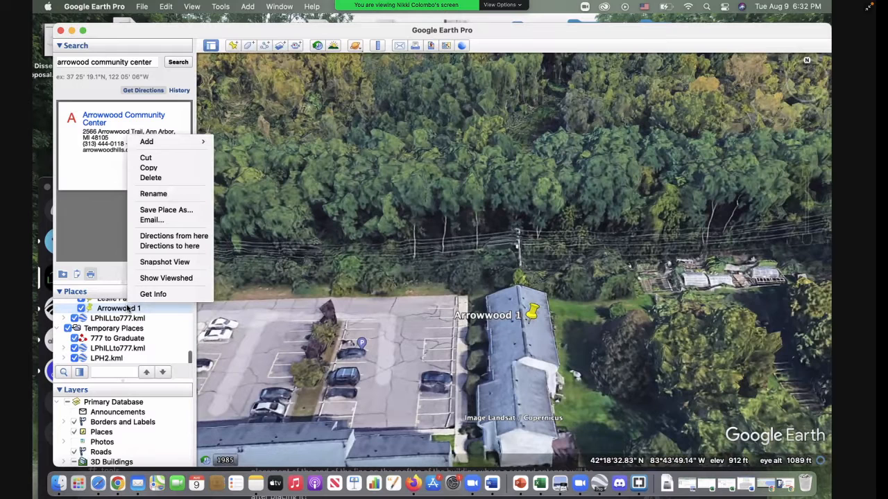
pyautogui.click(172, 294)
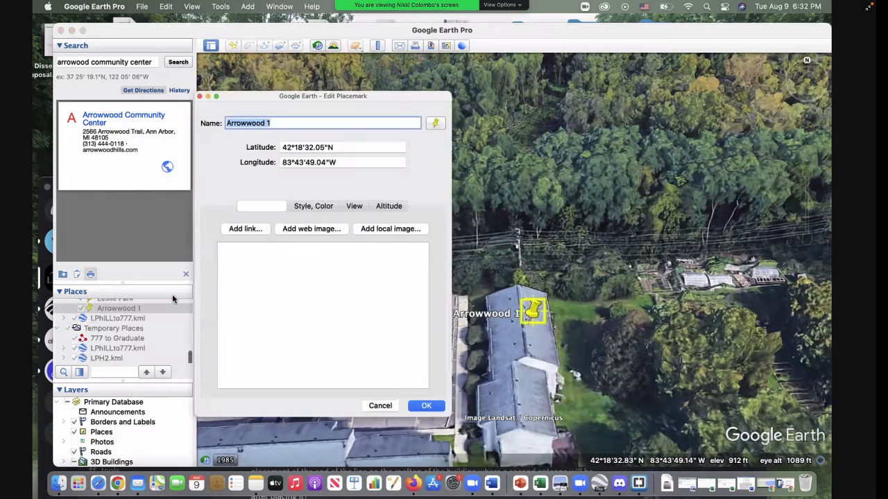
pyautogui.click(389, 206)
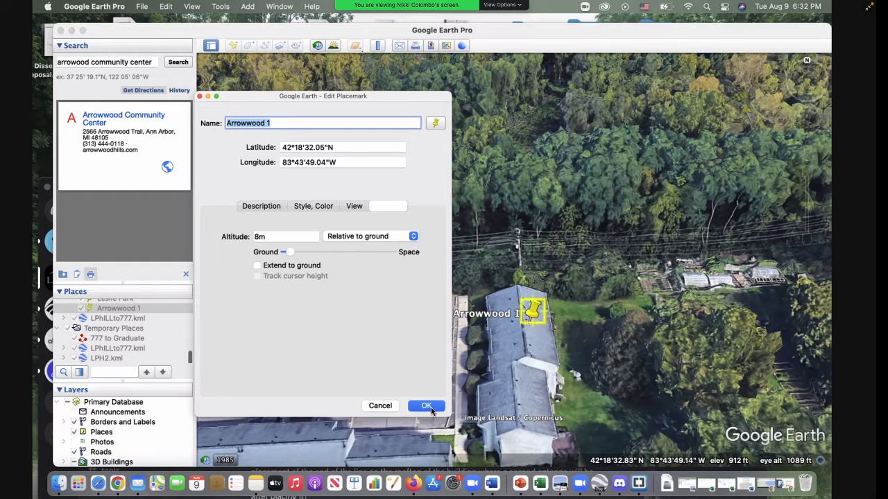
# Step: Examine the Arrowwood 1 placemark's height above the roof from several low viewing angles
pyautogui.moveTo(549, 365); pyautogui.dragTo(347, 294)
pyautogui.keyDown('shift'); pyautogui.moveTo(672, 193); pyautogui.dragTo(626, 196); pyautogui.keyUp('shift')
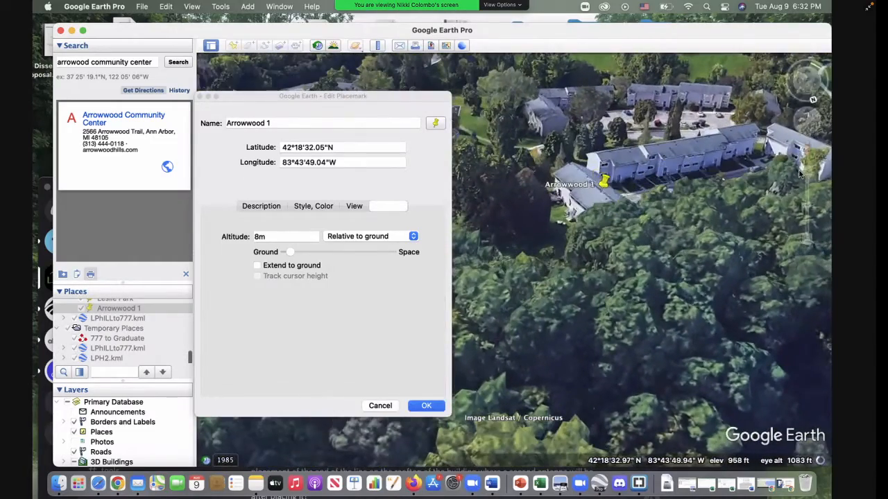
pyautogui.click(806, 172)
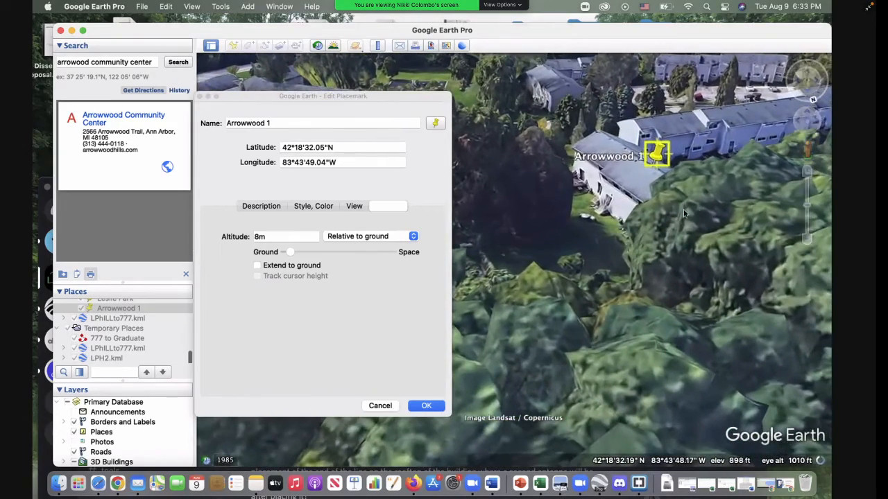
pyautogui.moveTo(559, 225)
pyautogui.keyDown('shift'); pyautogui.mouseDown()
pyautogui.moveTo(547, 214)
pyautogui.moveTo(444, 218)
pyautogui.moveTo(511, 269)
pyautogui.moveTo(306, 251)
pyautogui.mouseUp(); pyautogui.keyUp('shift')
pyautogui.keyDown('shift'); pyautogui.click(670, 152); pyautogui.keyUp('shift')
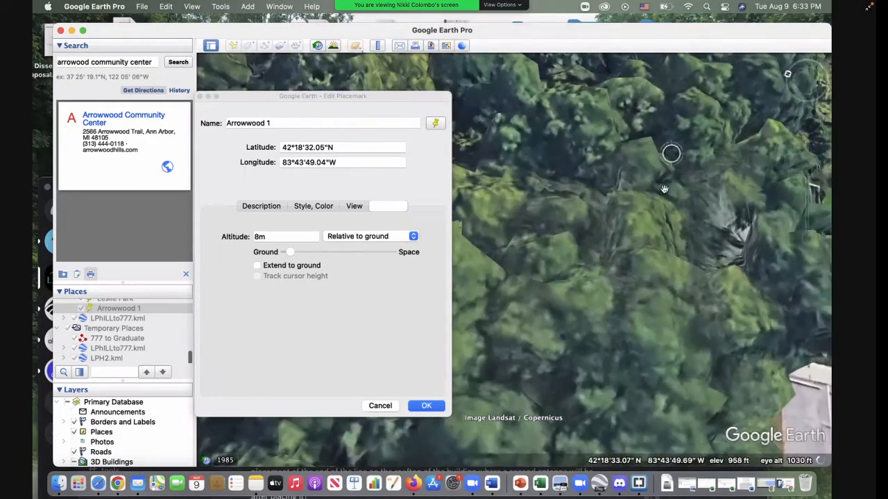
pyautogui.keyDown('shift'); pyautogui.moveTo(761, 158); pyautogui.dragTo(436, 135); pyautogui.keyUp('shift')
pyautogui.keyDown('shift'); pyautogui.moveTo(725, 155); pyautogui.dragTo(500, 182); pyautogui.keyUp('shift')
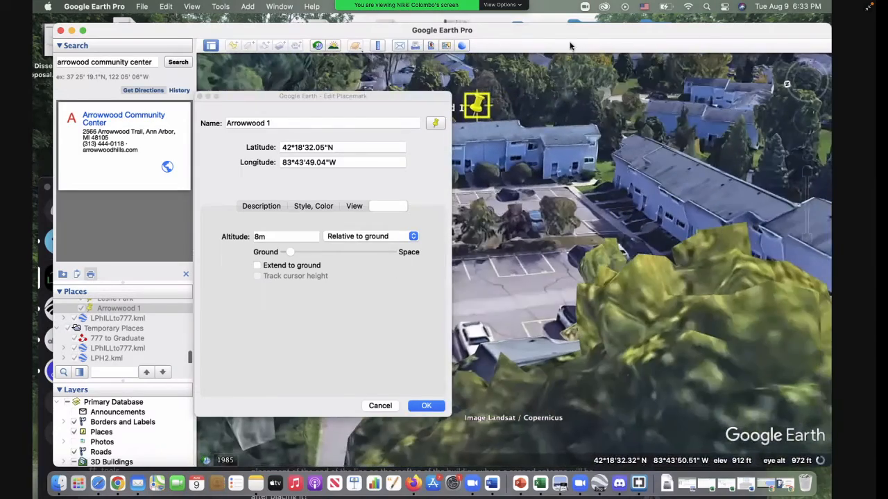
# Step: Set the Arrowwood 1 placemark's altitude to 6 m relative to ground and apply the change
pyautogui.moveTo(585, 31)
pyautogui.mouseDown()
pyautogui.moveTo(620, 116)
pyautogui.moveTo(593, 27)
pyautogui.mouseUp()
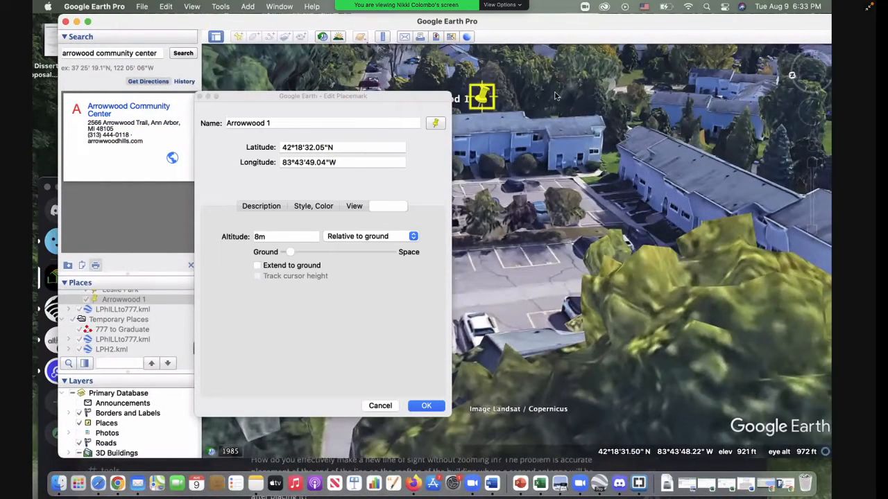
pyautogui.click(258, 238)
pyautogui.moveTo(355, 111); pyautogui.dragTo(270, 105)
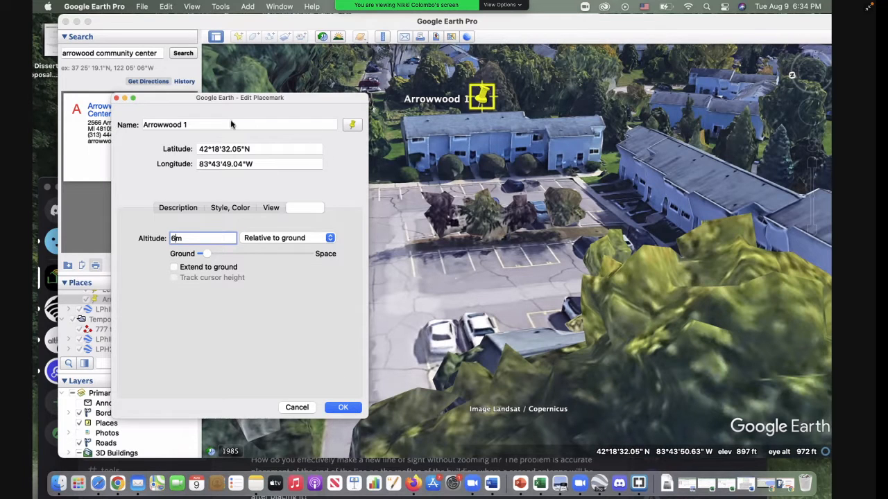
pyautogui.moveTo(226, 101); pyautogui.dragTo(181, 82)
pyautogui.click(236, 190)
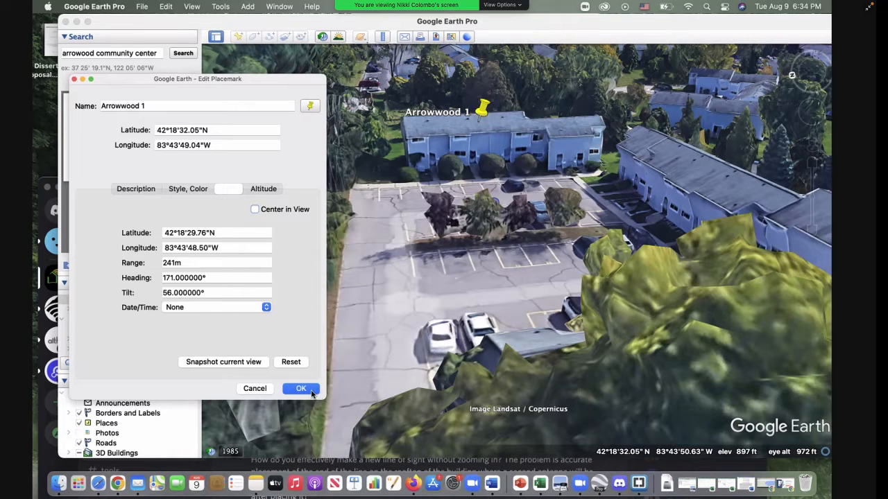
pyautogui.click(264, 189)
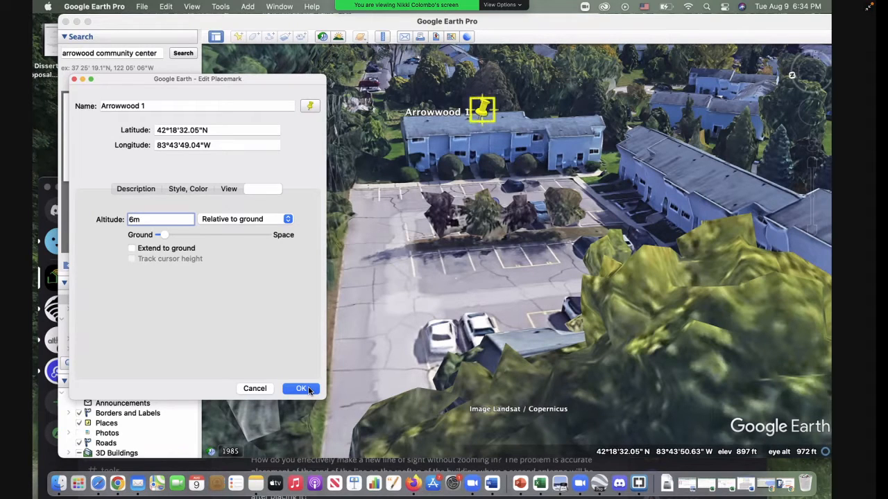
pyautogui.click(301, 388)
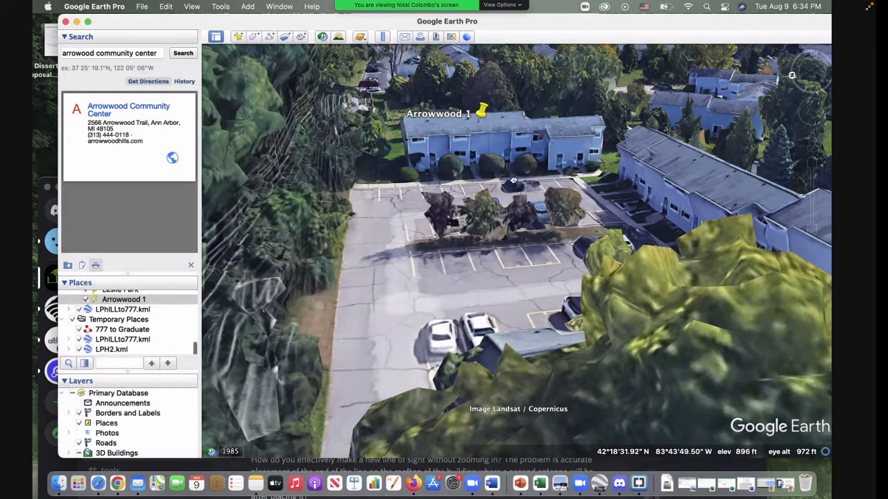
# Step: Save the Arrowwood 1 placemark as a KML file named Arrowwood 1 in the Documents folder
pyautogui.moveTo(500, 186); pyautogui.dragTo(485, 243)
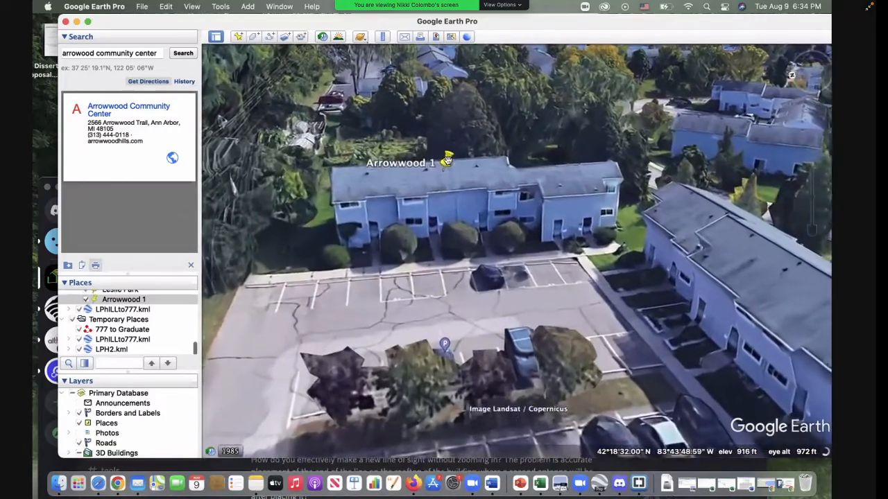
pyautogui.rightClick(125, 298)
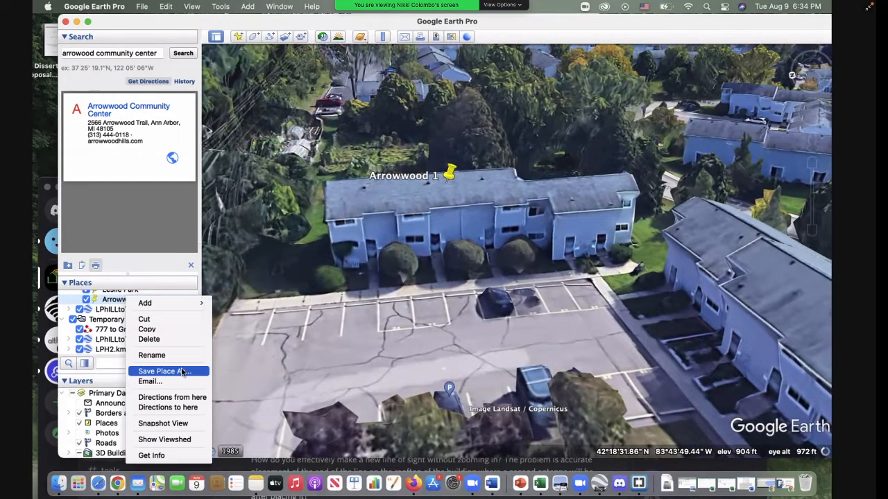
pyautogui.click(181, 372)
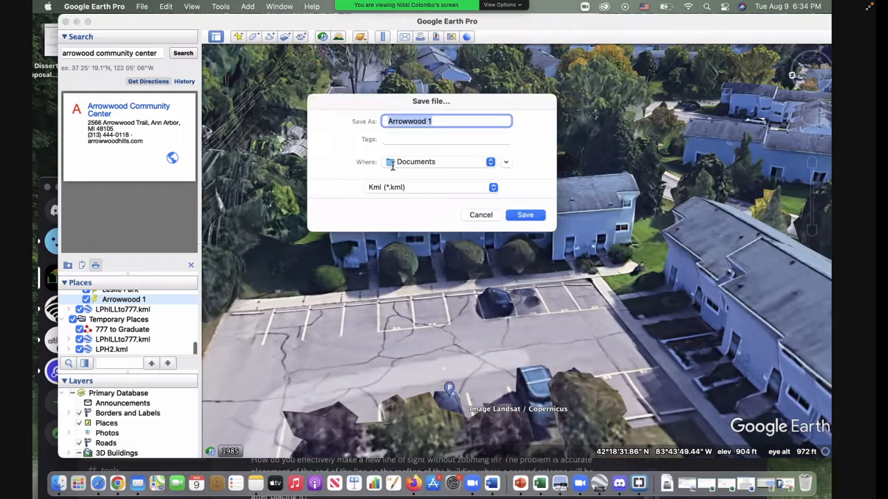
pyautogui.click(526, 215)
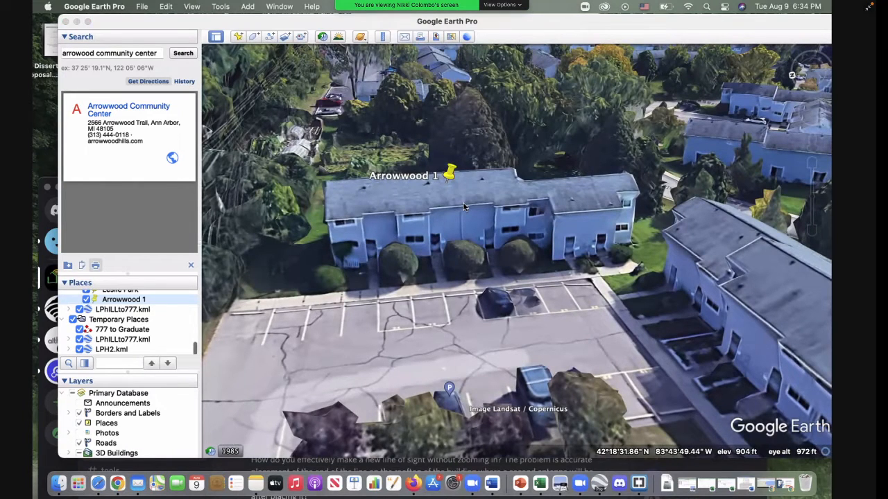
# Step: Find Arrowwood 1.kml in Finder and open it with Brackets
pyautogui.click(59, 483)
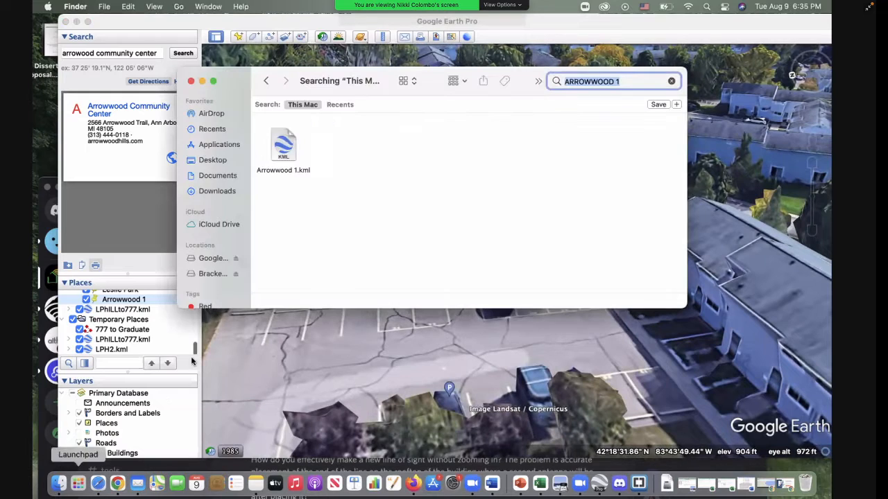
pyautogui.rightClick(288, 155)
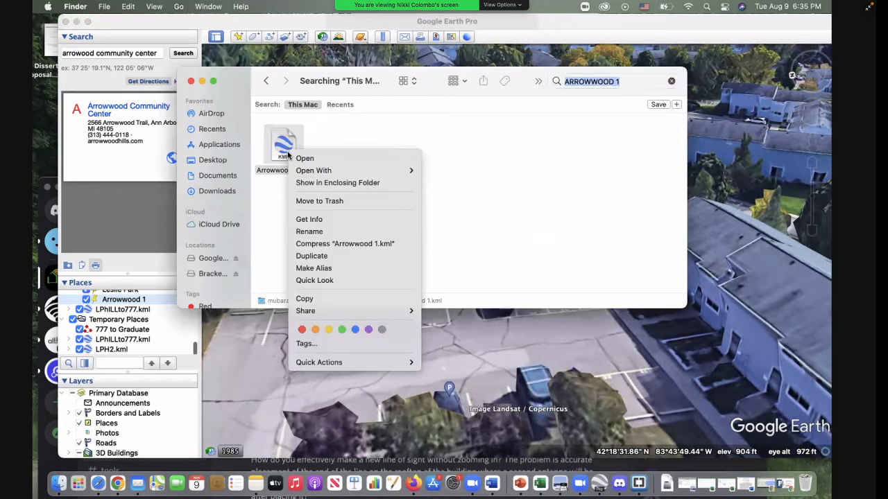
pyautogui.moveTo(419, 170)
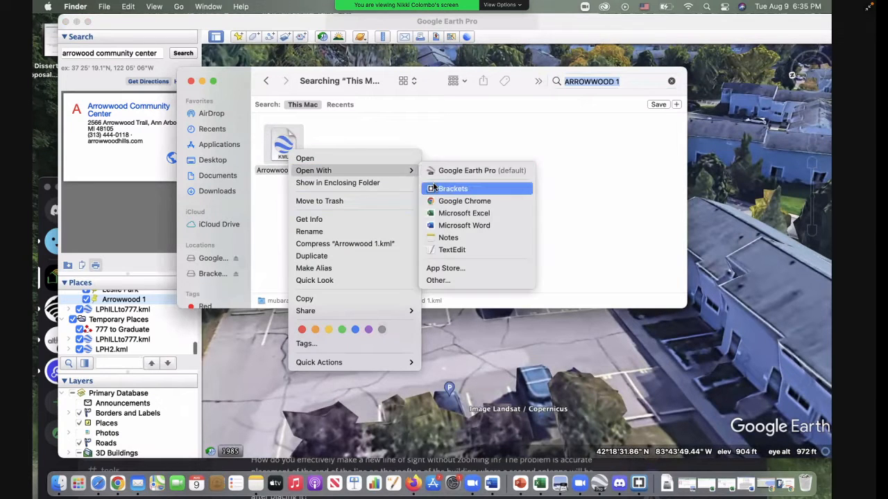
pyautogui.click(434, 189)
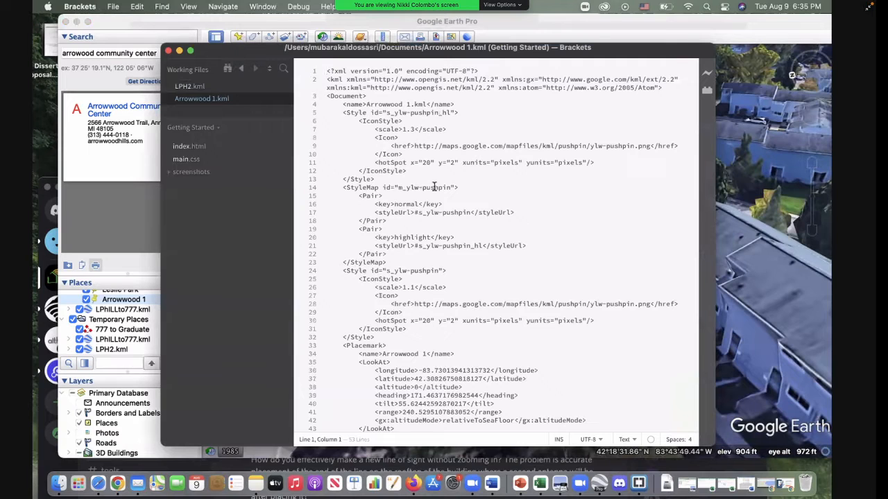
# Step: Copy the longitude value -83.73013941313732 from the LookAt section of Arrowwood 1.kml
pyautogui.click(453, 304)
pyautogui.click(454, 412)
pyautogui.press('Down')
pyautogui.press('Down')
pyautogui.press('Down')
pyautogui.press('Down')
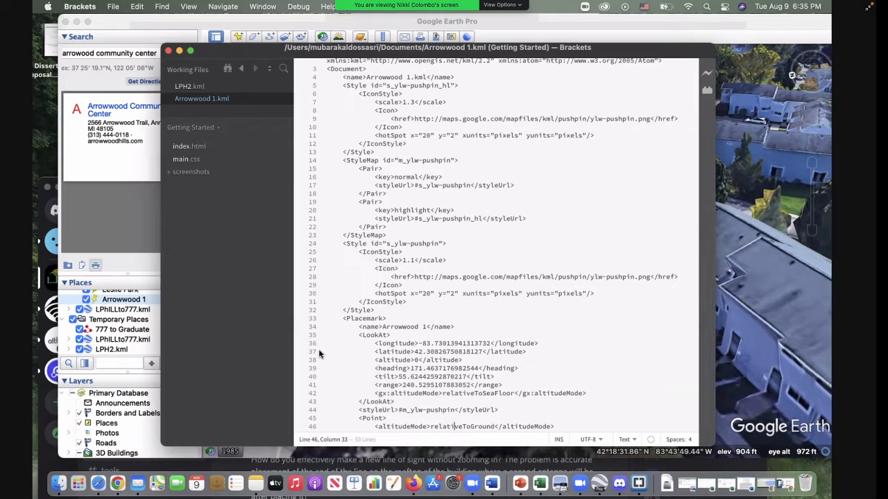
pyautogui.click(374, 343)
pyautogui.moveTo(420, 344); pyautogui.dragTo(490, 344)
pyautogui.press('super+c')
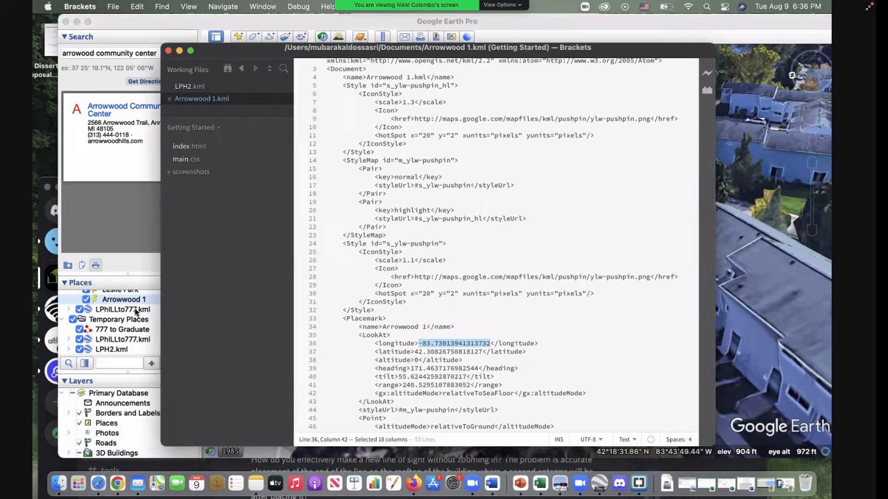
pyautogui.moveTo(269, 52); pyautogui.dragTo(270, 52)
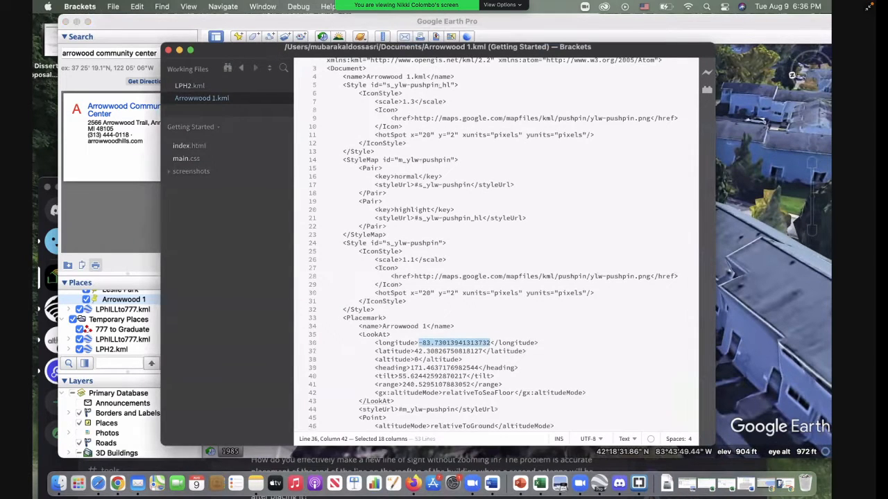
pyautogui.click(80, 6)
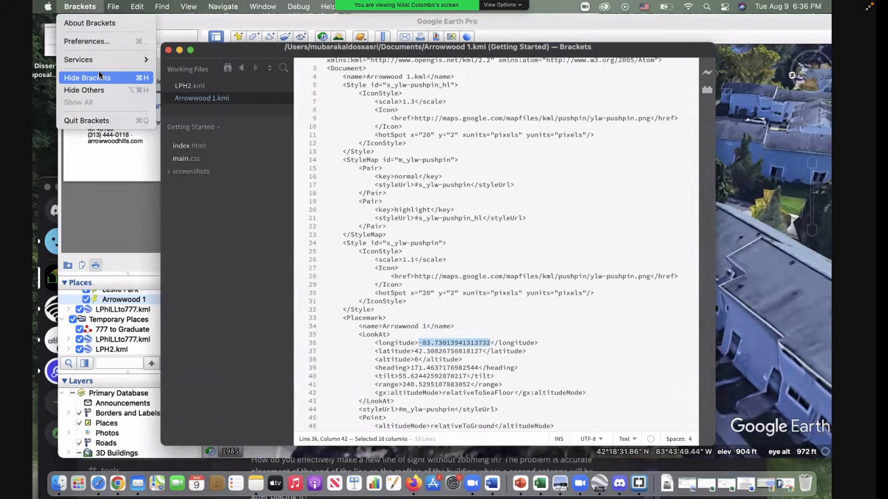
pyautogui.moveTo(112, 6)
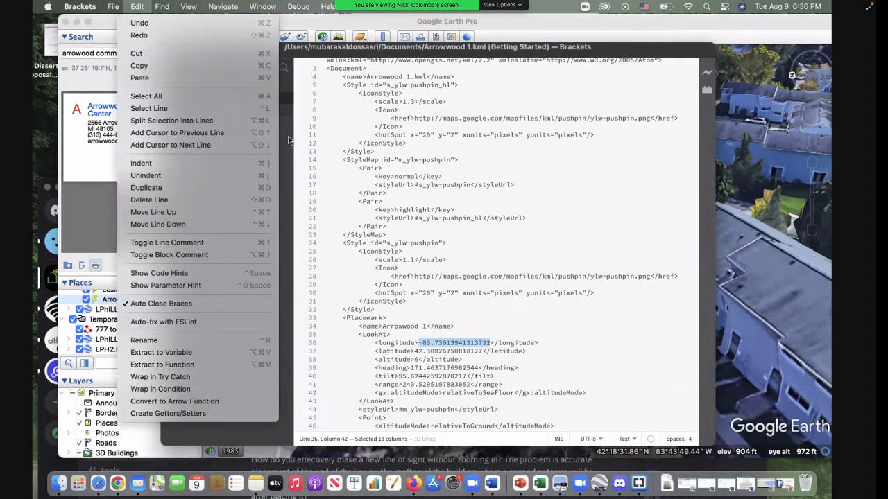
pyautogui.moveTo(48, 6)
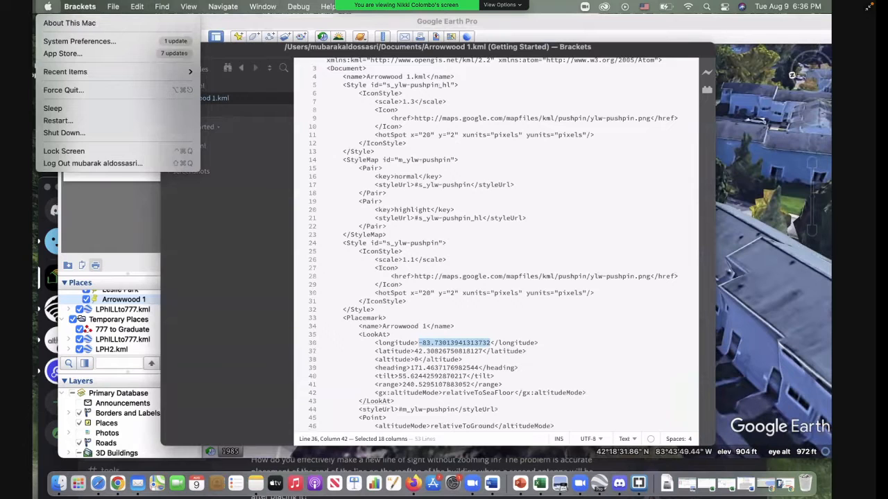
pyautogui.moveTo(189, 6)
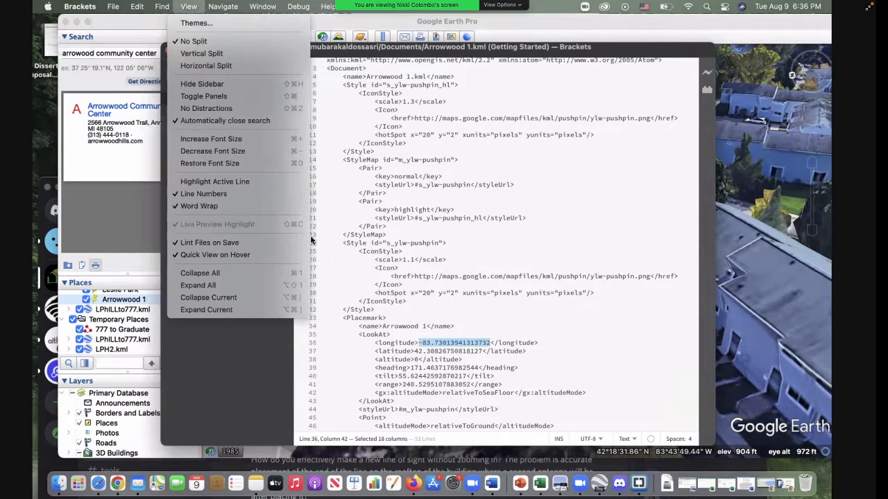
pyautogui.click(407, 58)
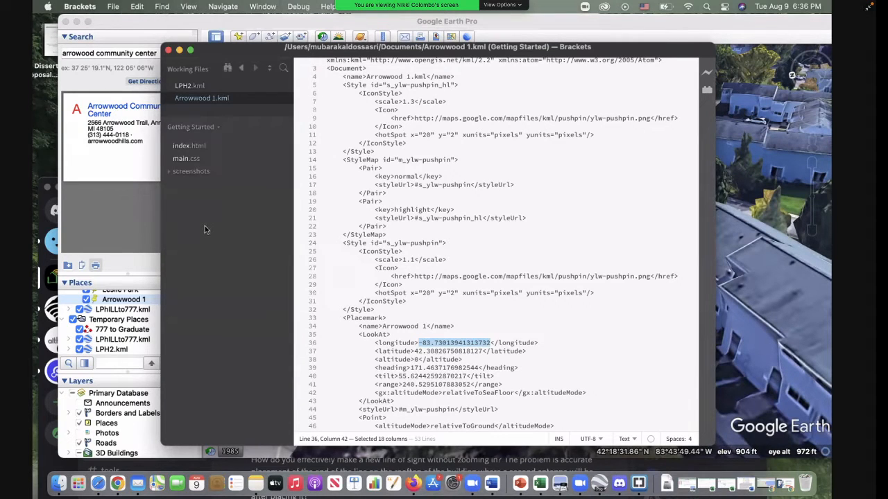
# Step: Replace the first point's longitude in the LPH2.kml coordinates with -83.73013941313732, leaving a single minus sign
pyautogui.click(187, 86)
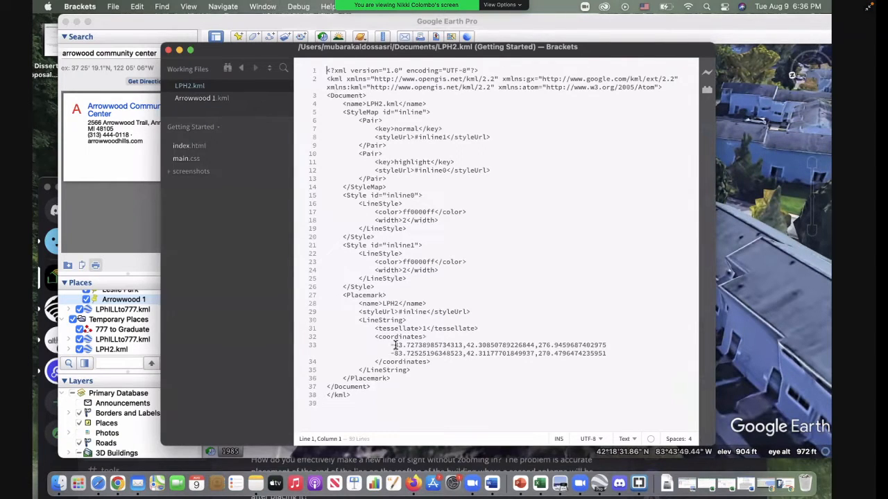
pyautogui.moveTo(394, 345); pyautogui.dragTo(605, 345)
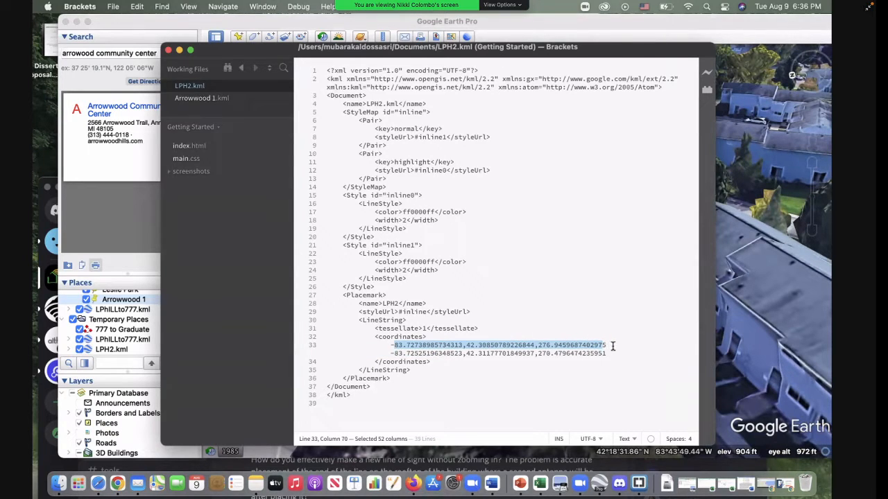
pyautogui.click(394, 345)
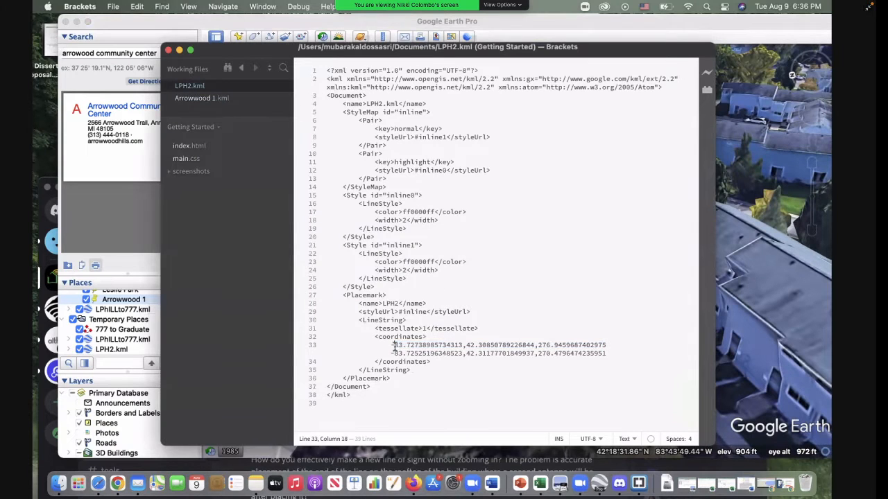
pyautogui.moveTo(394, 345); pyautogui.dragTo(463, 345)
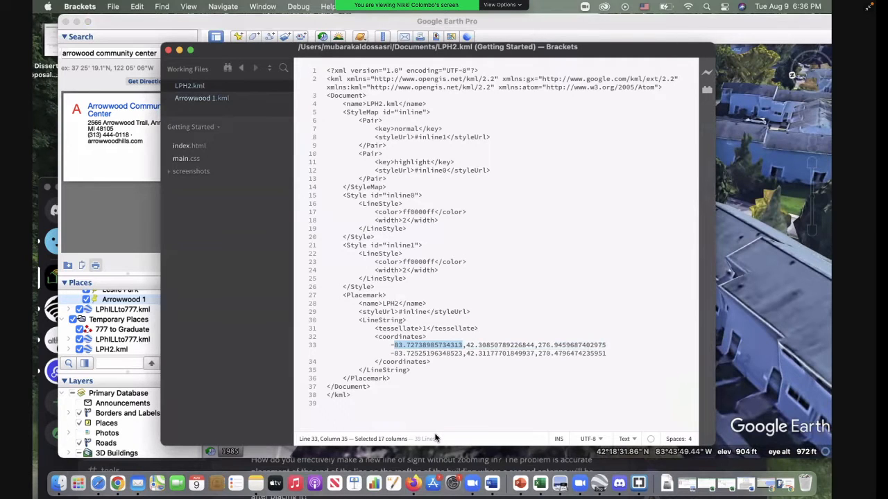
pyautogui.press('super+v')
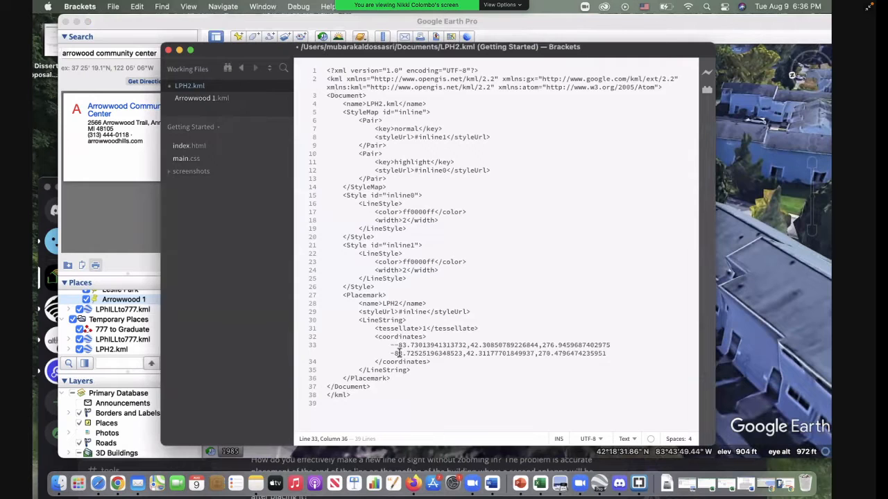
pyautogui.click(399, 346)
pyautogui.press('BackSpace')
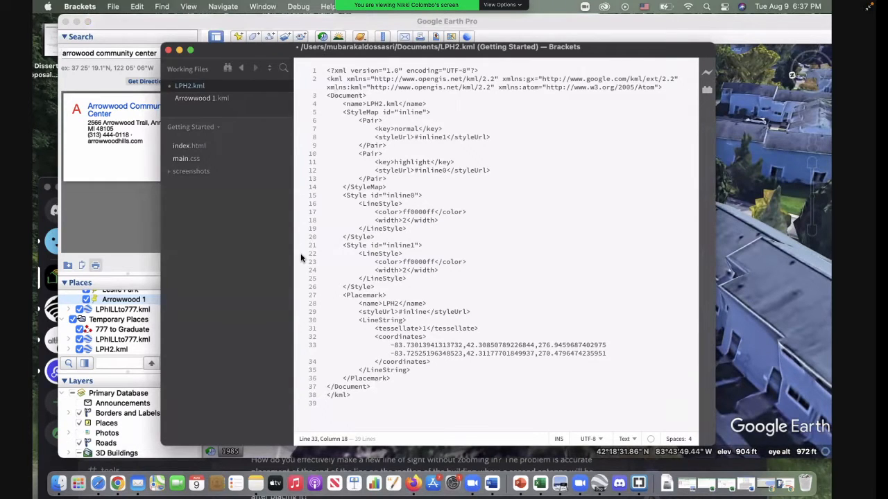
# Step: Copy the full Point coordinates -83.73029015365086,42.30890207950757,6 from Arrowwood 1.kml
pyautogui.click(215, 102)
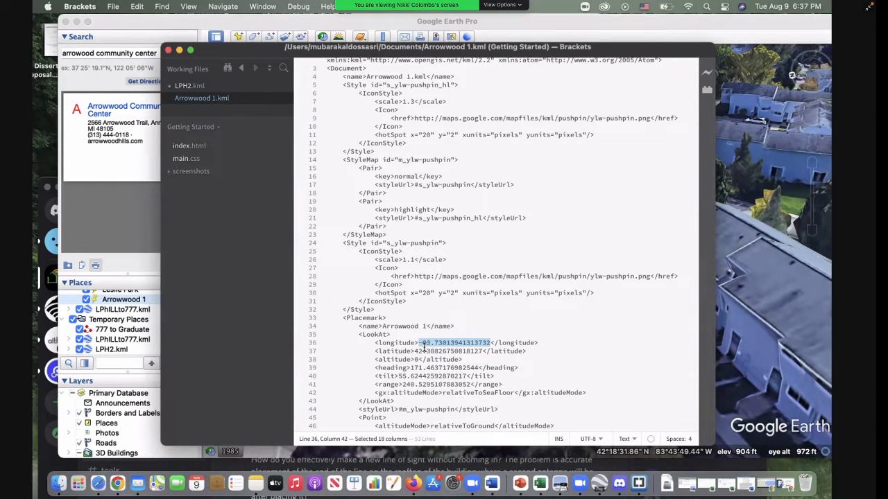
pyautogui.click(494, 408)
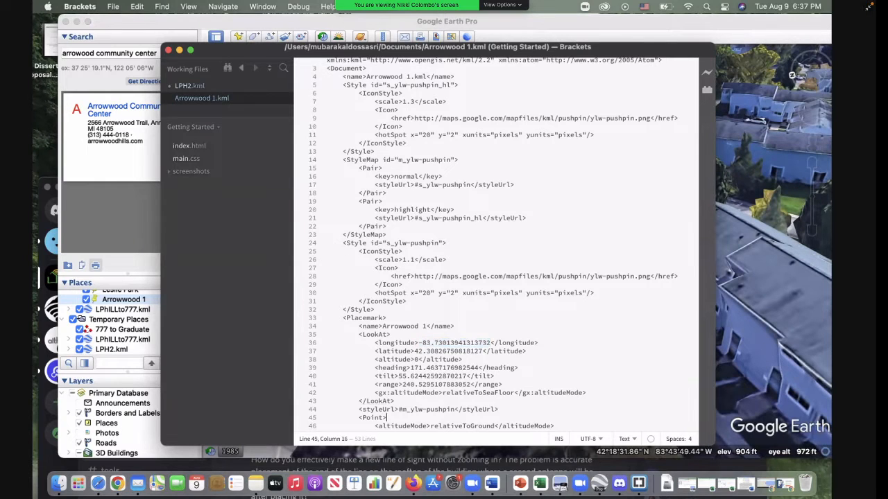
pyautogui.press('Down')
pyautogui.press('Down')
pyautogui.press('Down')
pyautogui.press('Down')
pyautogui.press('Down')
pyautogui.press('Down')
pyautogui.press('Down')
pyautogui.press('Down')
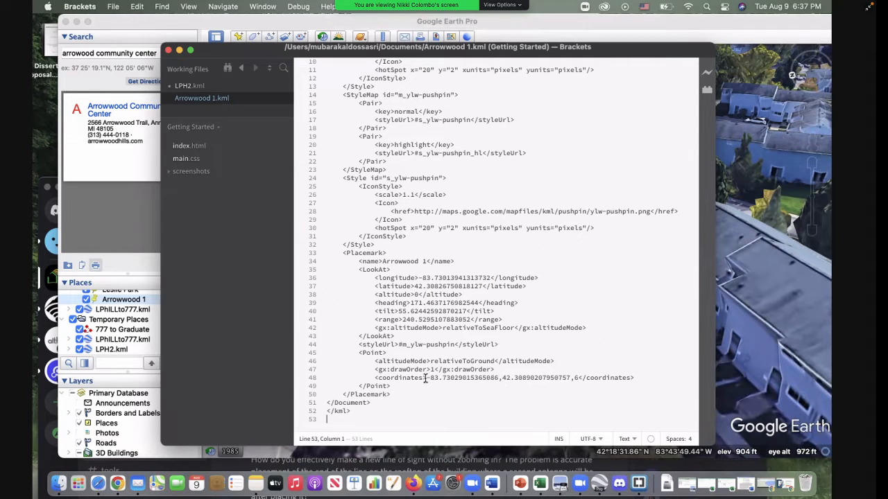
pyautogui.moveTo(427, 378); pyautogui.dragTo(569, 380)
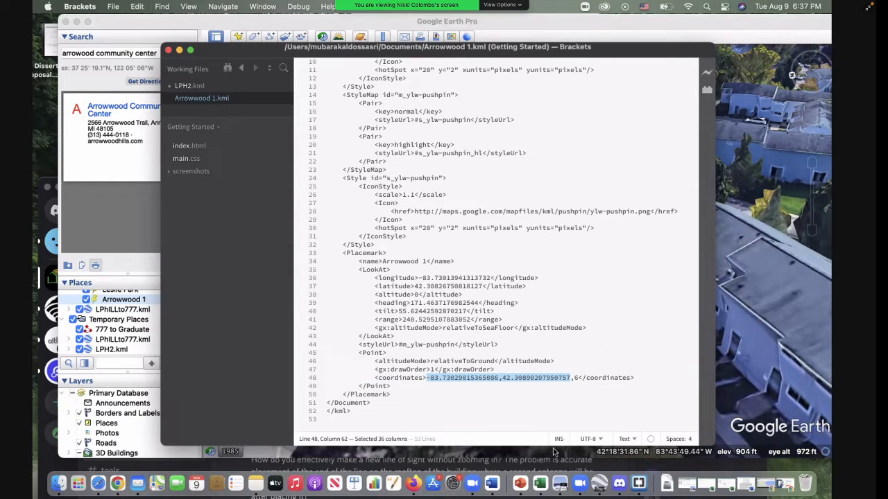
pyautogui.click(451, 404)
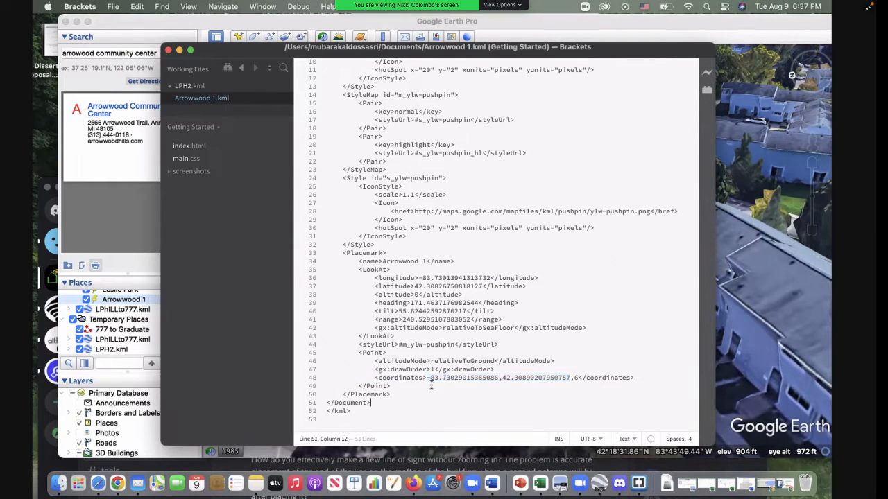
pyautogui.moveTo(428, 378); pyautogui.dragTo(577, 379)
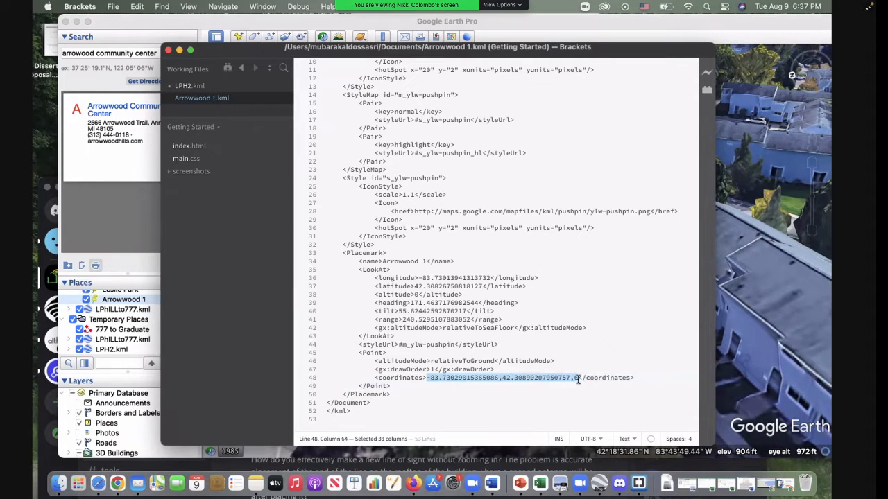
# Step: Replace the first point in the LPH2.kml coordinates with -83.73029015365086,42.30890207950757,6, keeping a single minus sign
pyautogui.click(198, 87)
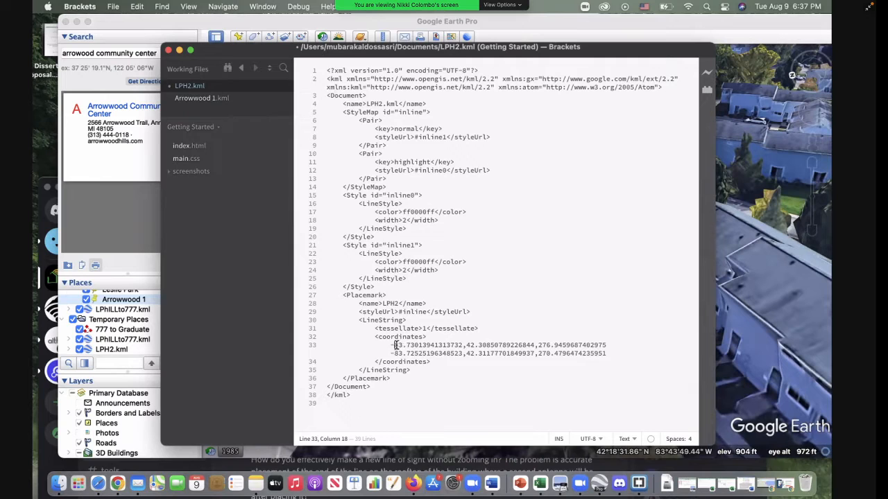
pyautogui.moveTo(397, 344); pyautogui.dragTo(605, 342)
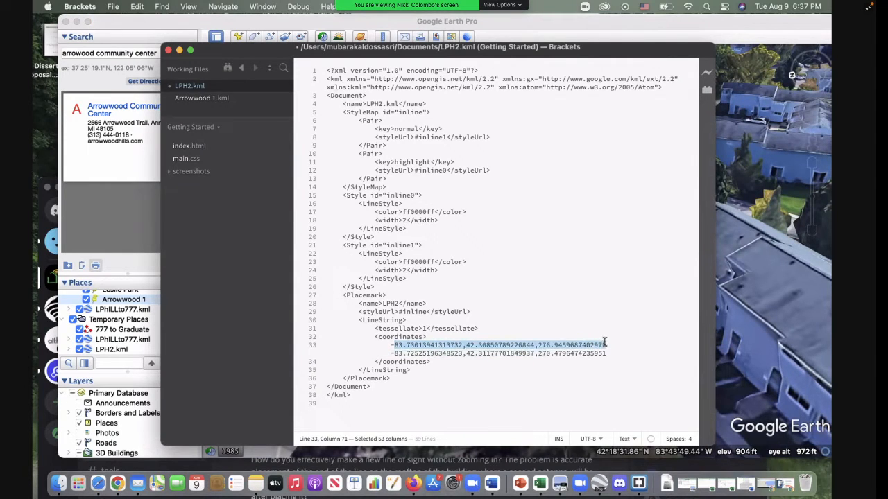
pyautogui.press('super+c')
pyautogui.press('super+v')
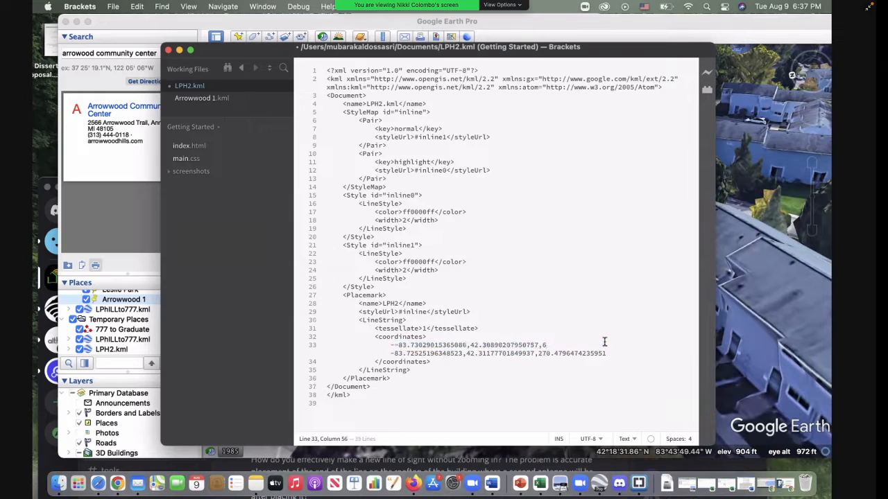
pyautogui.click(544, 396)
pyautogui.click(398, 345)
pyautogui.press('BackSpace')
pyautogui.click(423, 413)
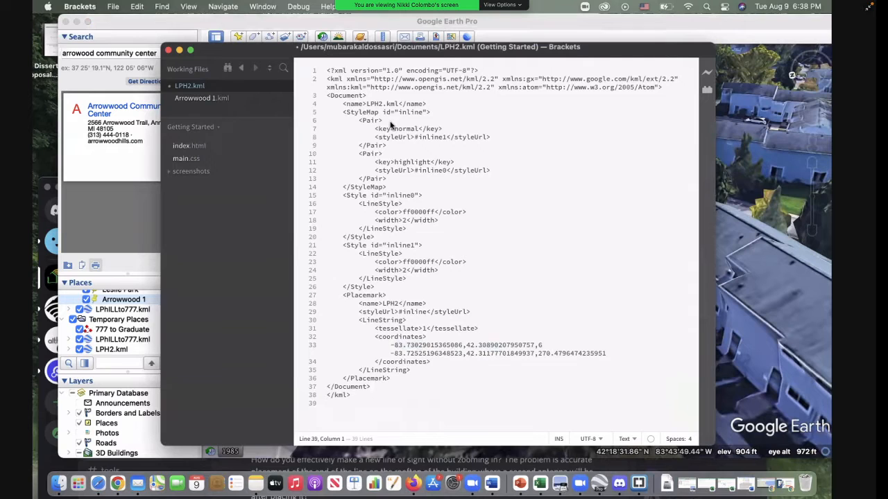
# Step: Replace the second point in the LPH2.kml coordinates with -83.73748390439867,42.24482946844302,42
pyautogui.click(634, 211)
pyautogui.click(608, 354)
pyautogui.moveTo(608, 353); pyautogui.dragTo(394, 355)
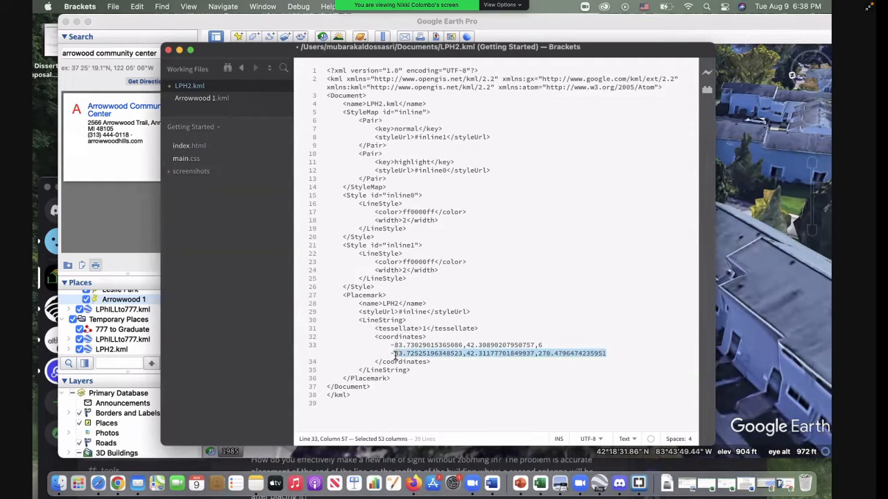
pyautogui.press('super+v')
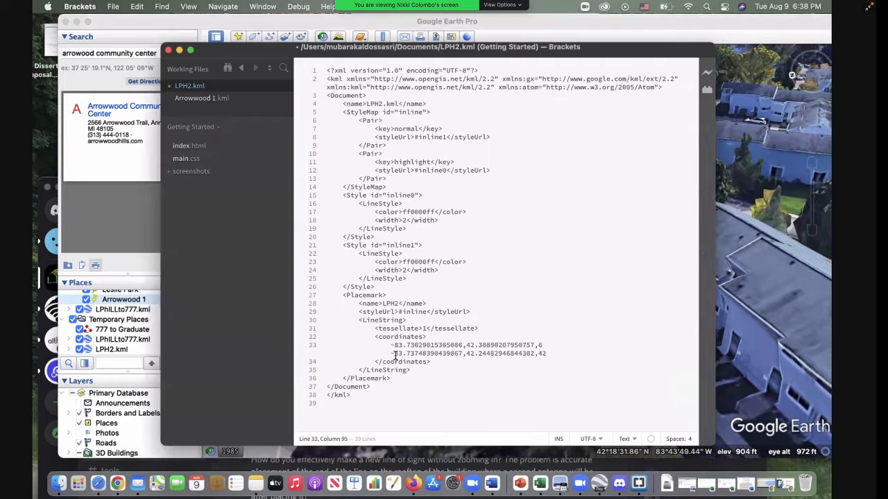
pyautogui.click(543, 402)
# Step: Save the edited LPH2.kml file
pyautogui.click(116, 7)
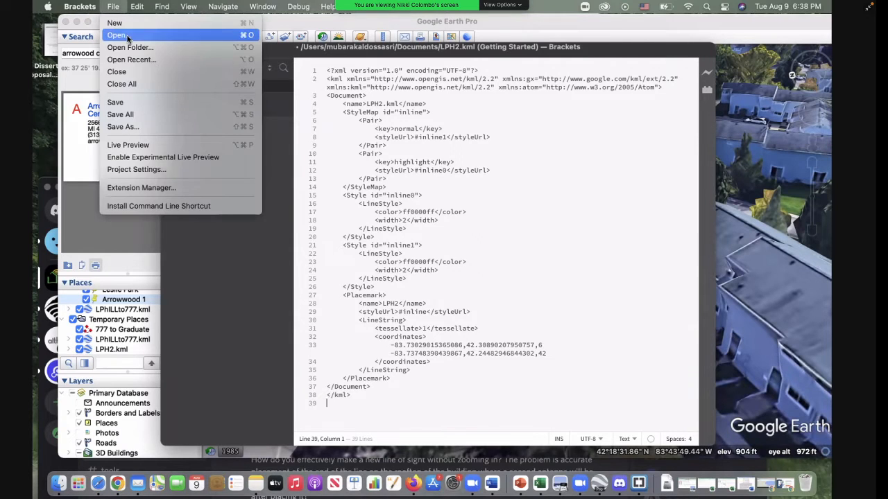
pyautogui.click(126, 104)
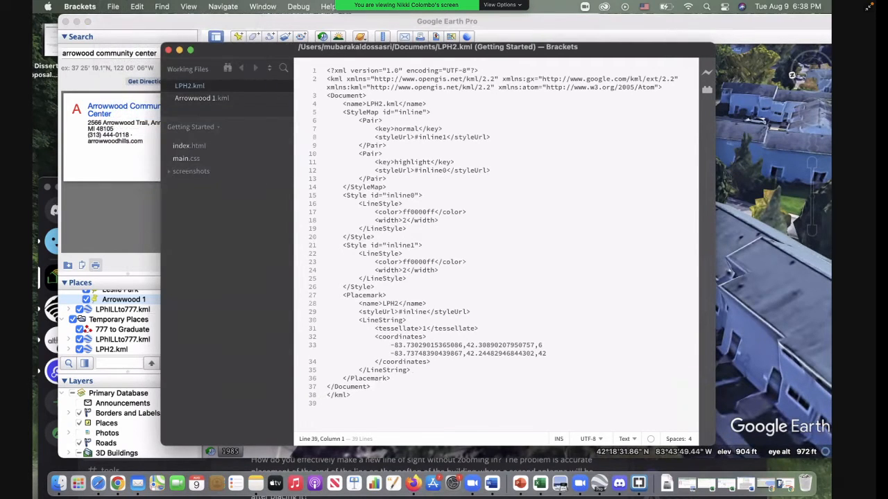
pyautogui.click(114, 7)
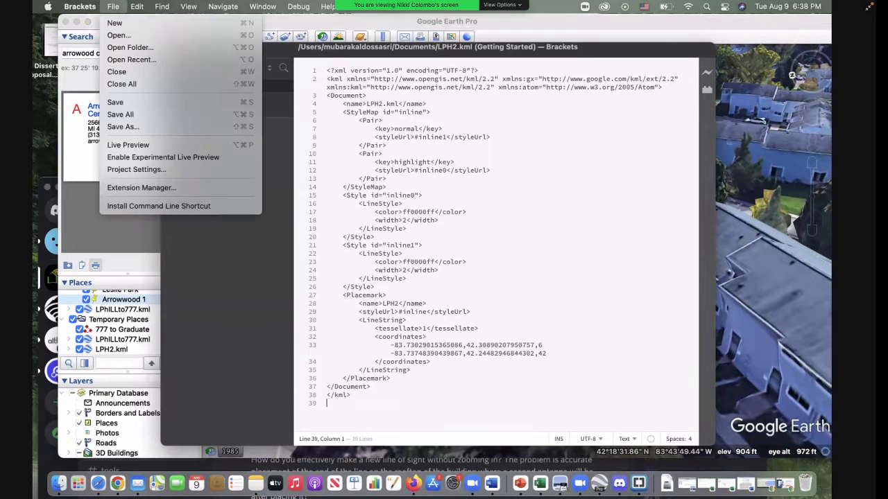
pyautogui.click(116, 102)
pyautogui.click(569, 237)
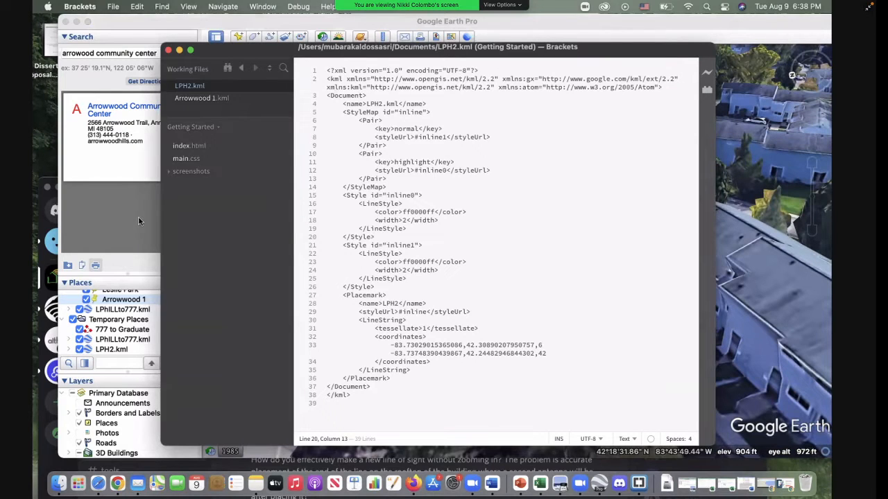
# Step: Find LPH2.kml in Finder, open it in Google Earth Pro and accept reloading the file
pyautogui.click(58, 483)
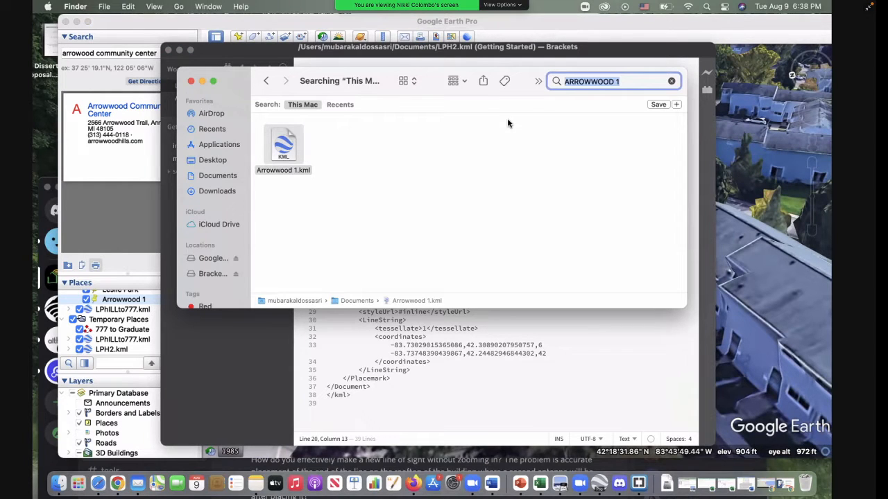
pyautogui.press('BackSpace')
pyautogui.write('LP')
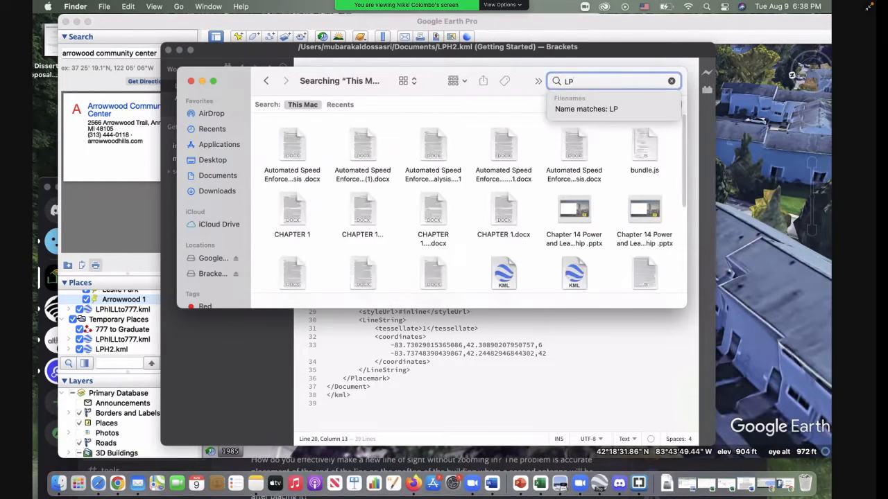
pyautogui.write('H2')
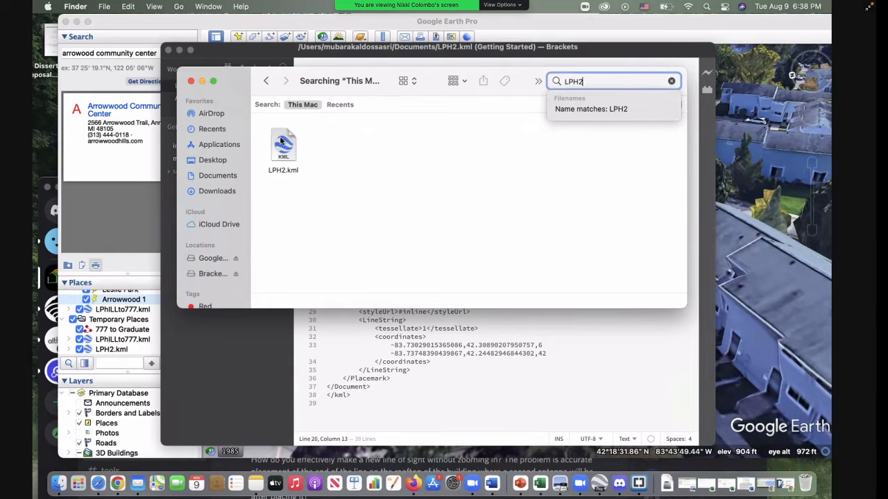
pyautogui.click(283, 144)
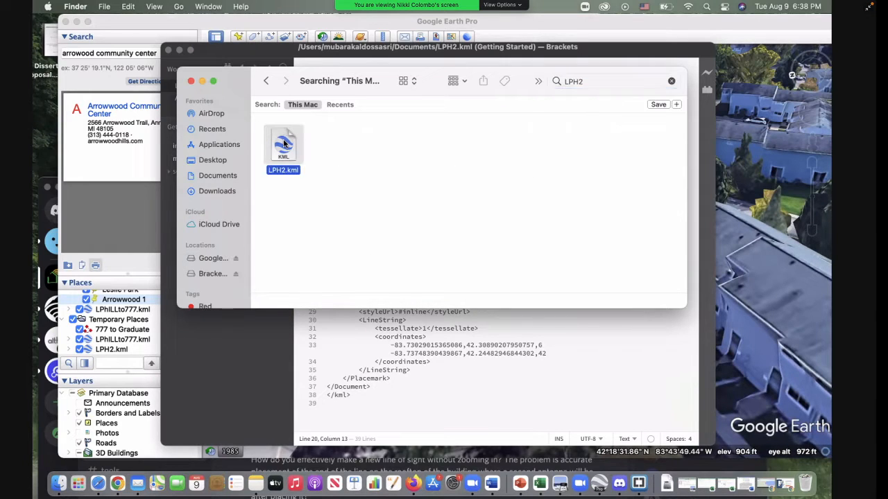
pyautogui.doubleClick(283, 143)
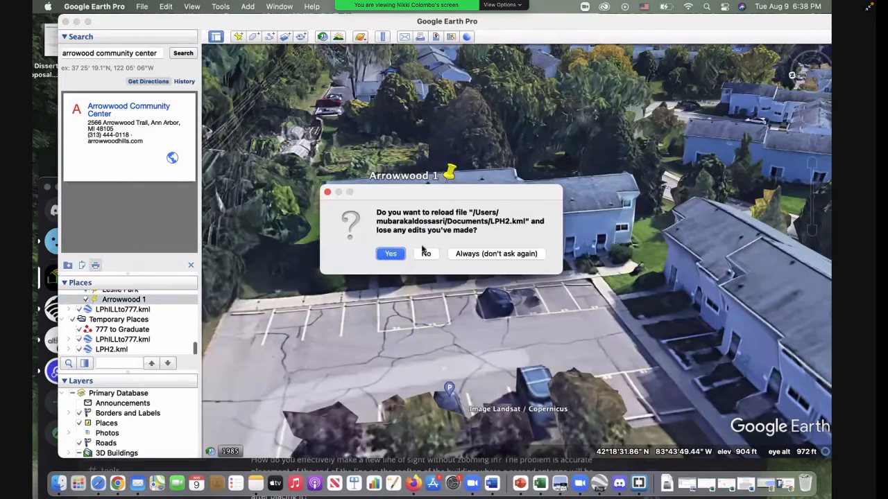
pyautogui.click(397, 255)
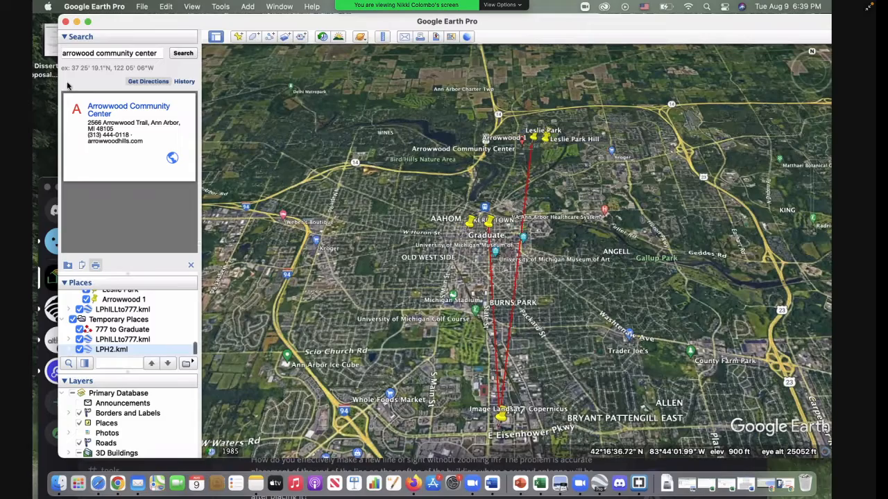
# Step: Set the altitude mode of the LPH2.kml folder in Temporary Places to Relative to ground
pyautogui.moveTo(57, 81); pyautogui.dragTo(39, 81)
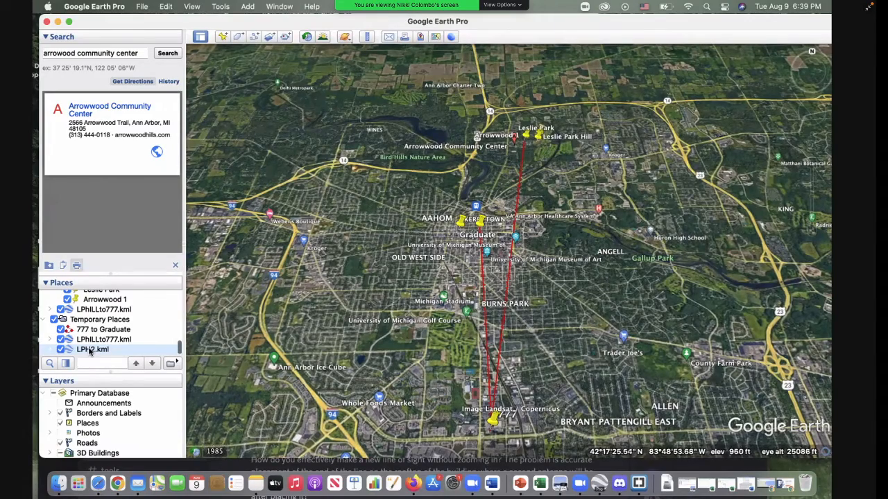
pyautogui.rightClick(90, 351)
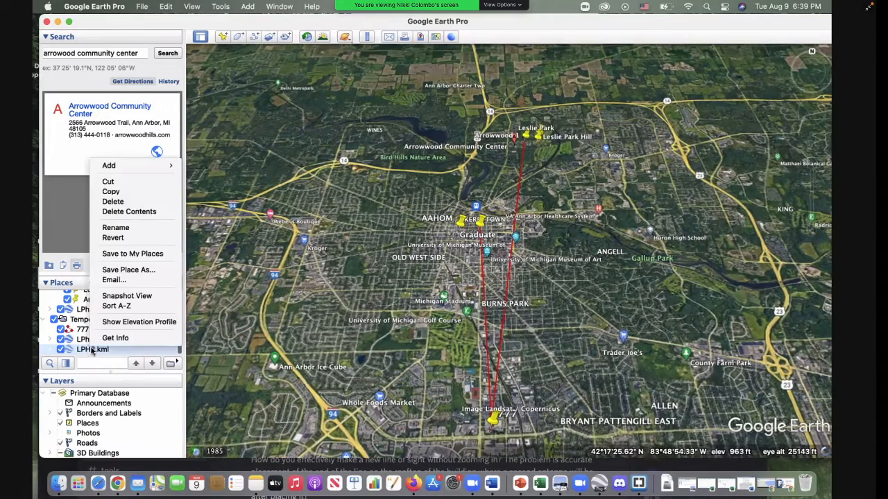
pyautogui.click(115, 338)
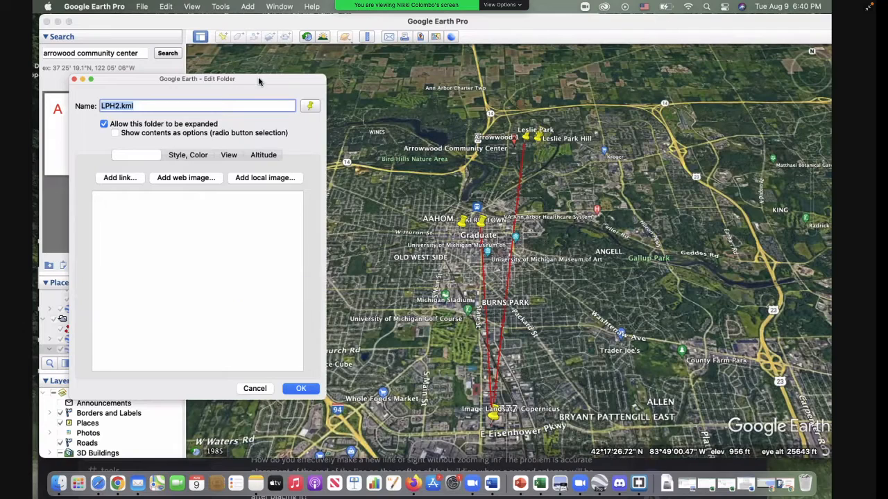
pyautogui.moveTo(257, 79); pyautogui.dragTo(364, 86)
pyautogui.click(375, 162)
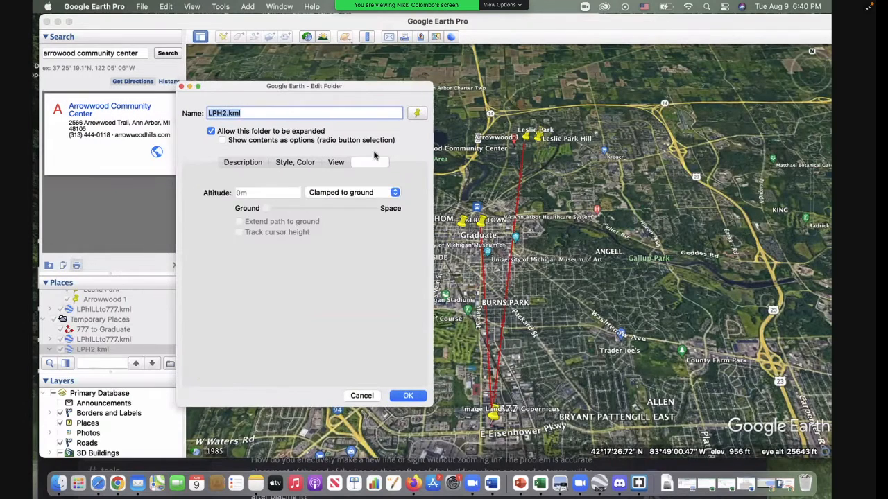
pyautogui.click(360, 192)
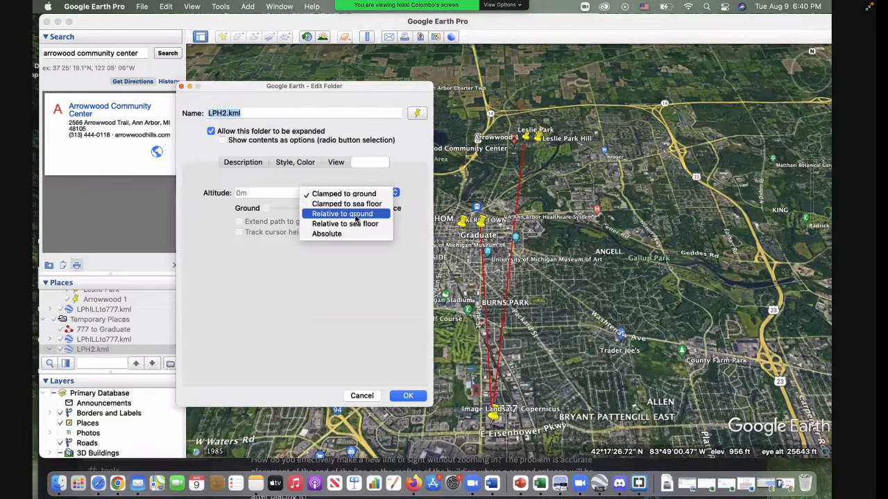
pyautogui.click(356, 218)
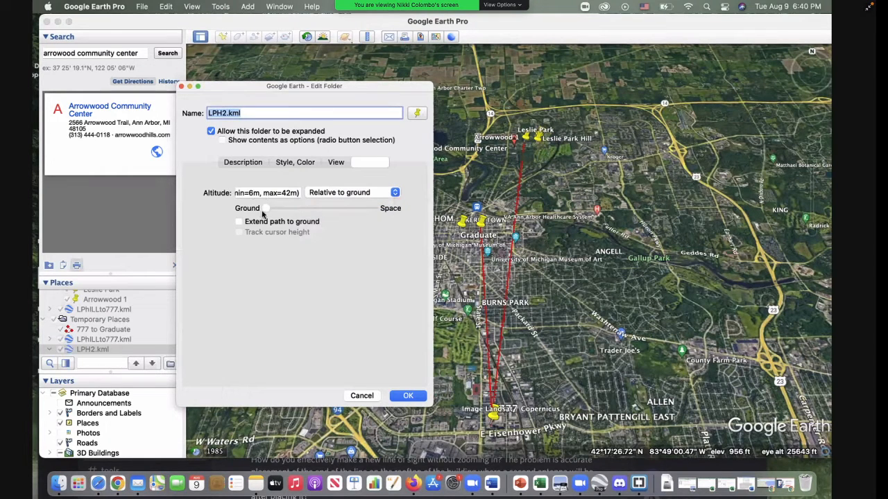
# Step: Extend the LPH2.kml path to the ground and apply the folder changes
pyautogui.click(238, 221)
pyautogui.click(267, 193)
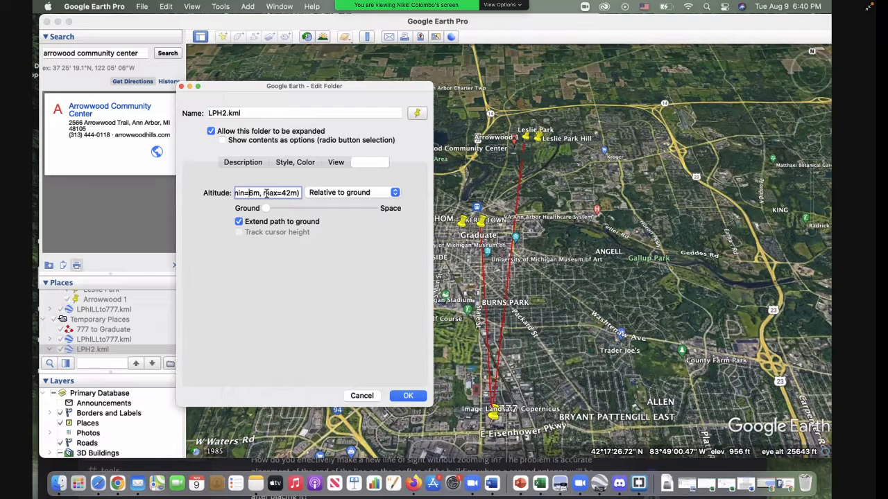
pyautogui.press('Left')
pyautogui.press('Left')
pyautogui.press('Left')
pyautogui.press('Left')
pyautogui.press('Left')
pyautogui.press('Left')
pyautogui.press('Left')
pyautogui.press('Left')
pyautogui.press('Left')
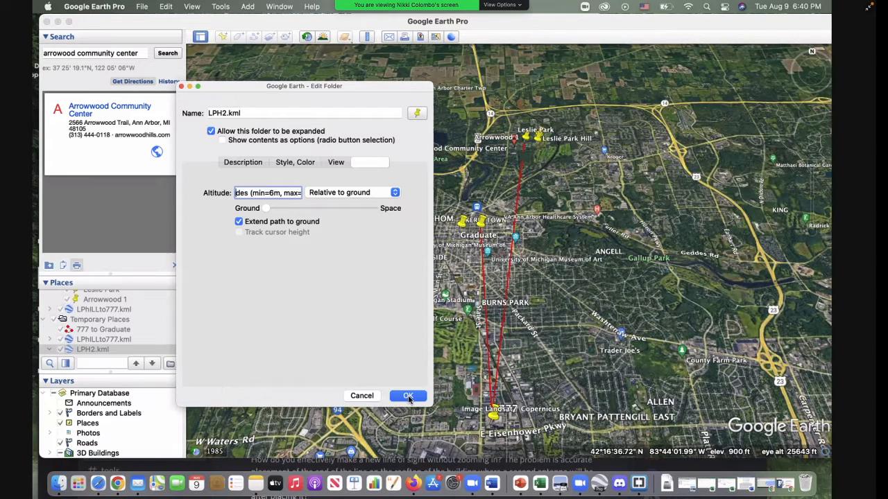
pyautogui.click(408, 397)
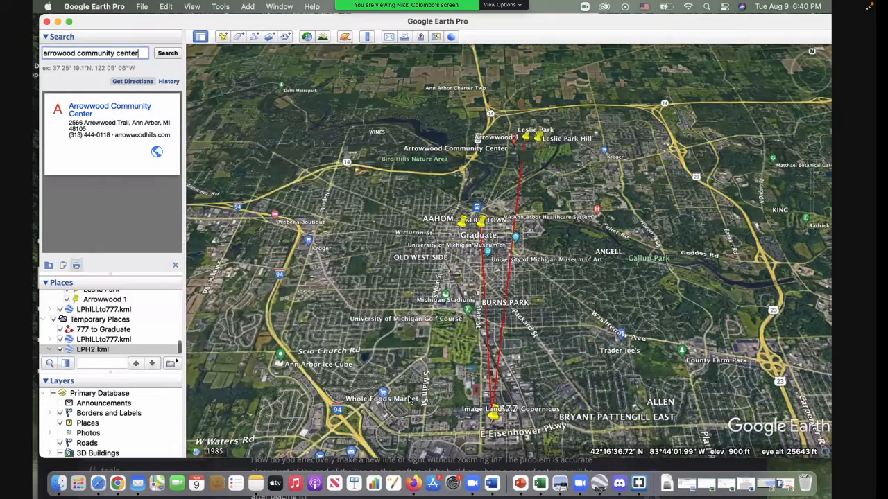
# Step: Examine the two lines of sight up close from the side where they cross the Burns Park area
pyautogui.moveTo(602, 294); pyautogui.dragTo(526, 281)
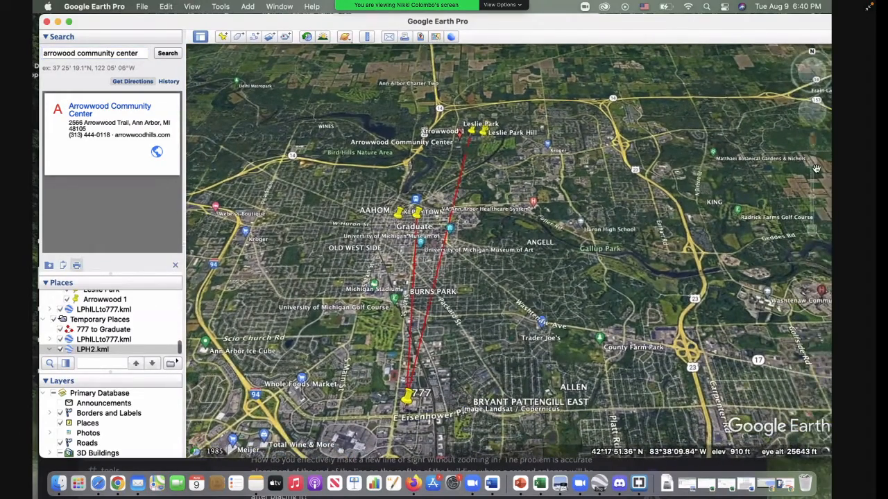
pyautogui.click(813, 164)
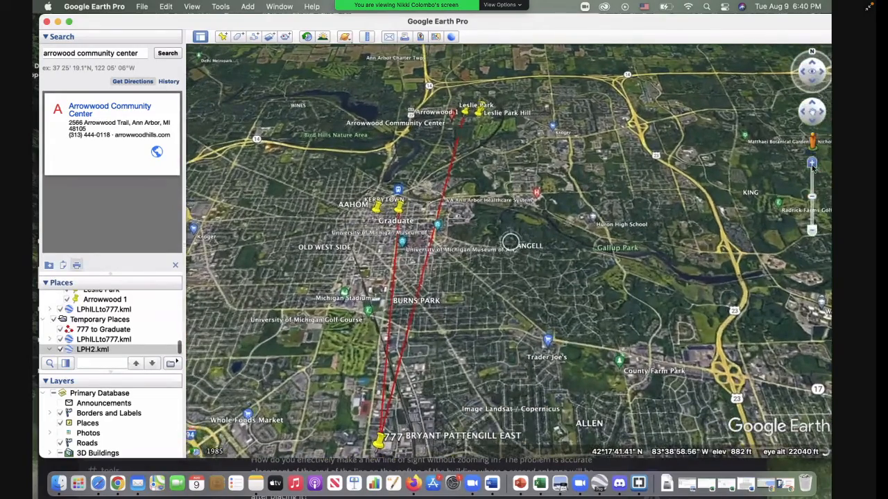
pyautogui.click(812, 165)
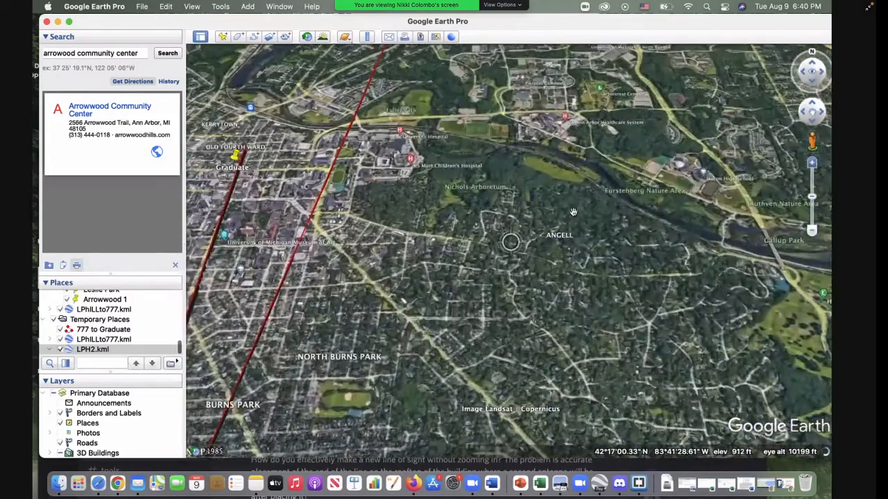
pyautogui.moveTo(374, 261); pyautogui.dragTo(513, 172)
pyautogui.moveTo(483, 255); pyautogui.dragTo(474, 241)
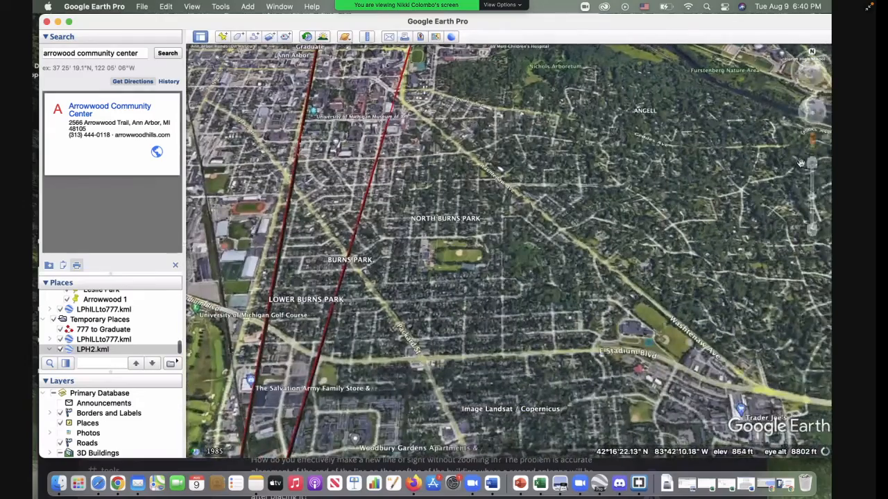
pyautogui.click(811, 165)
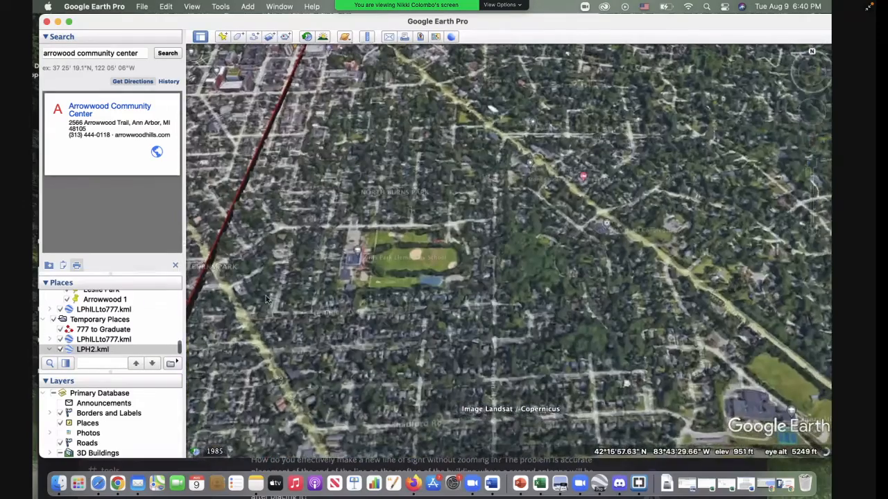
pyautogui.moveTo(280, 330); pyautogui.dragTo(443, 351)
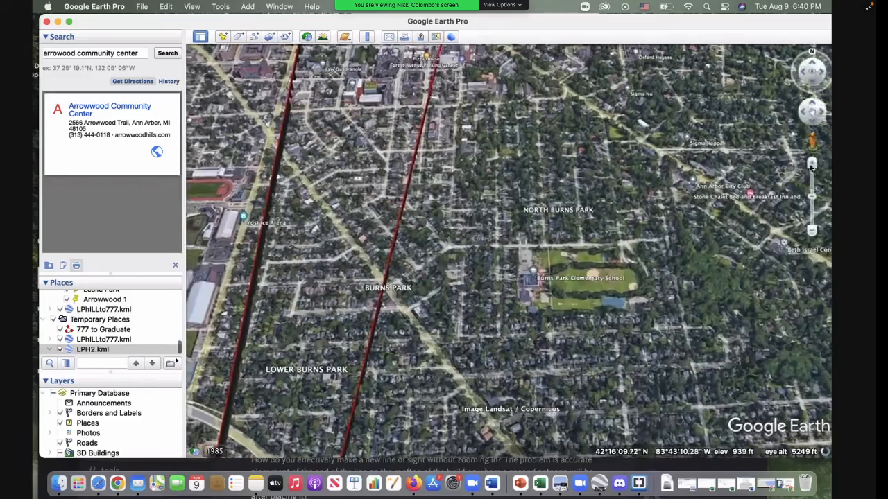
pyautogui.click(809, 165)
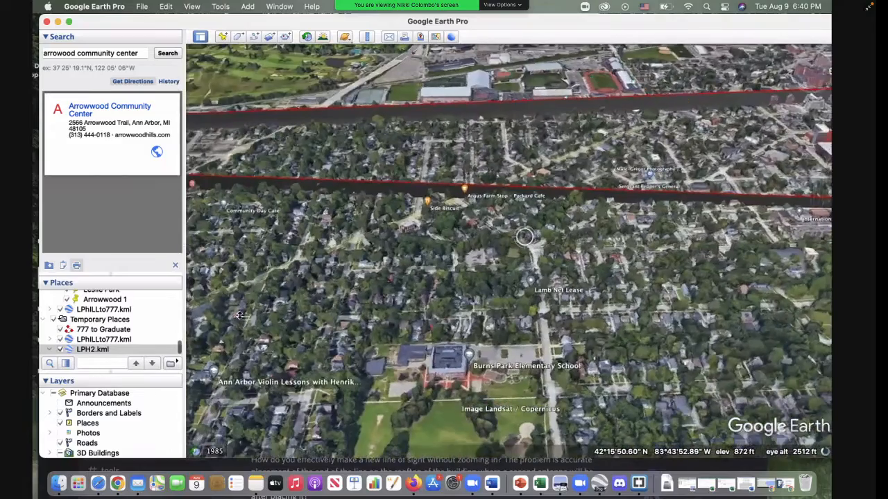
pyautogui.moveTo(240, 315); pyautogui.dragTo(761, 197, button='middle')
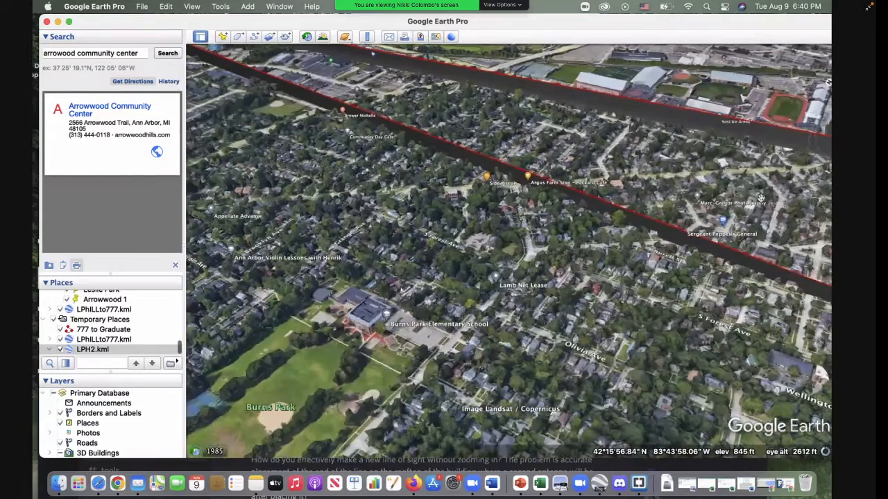
pyautogui.click(809, 163)
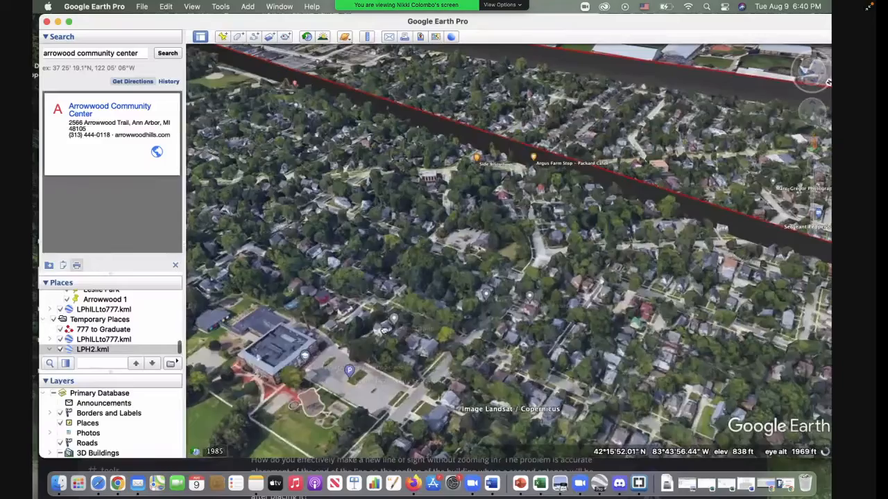
# Step: Follow both lines of sight from Burns Park to the 777 building and inspect how their ends meet there
pyautogui.moveTo(384, 331); pyautogui.dragTo(482, 399)
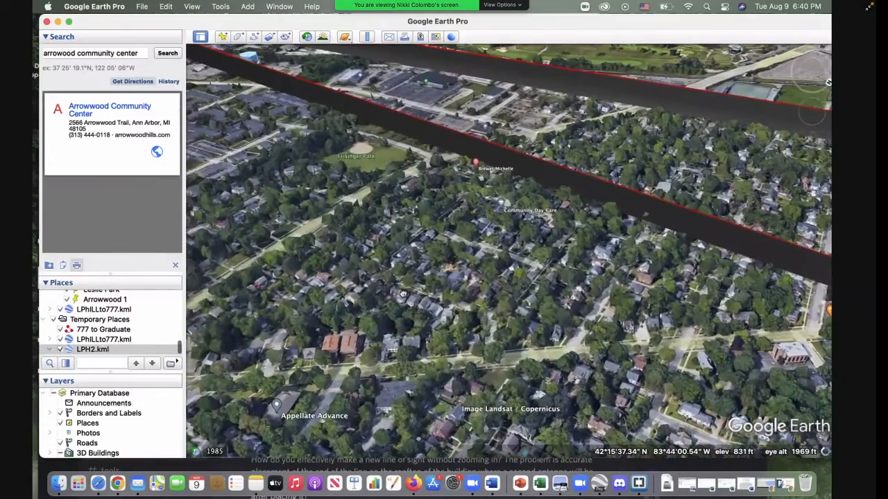
pyautogui.moveTo(454, 366); pyautogui.dragTo(544, 405)
pyautogui.moveTo(268, 274); pyautogui.dragTo(438, 355)
pyautogui.moveTo(238, 272); pyautogui.dragTo(500, 376)
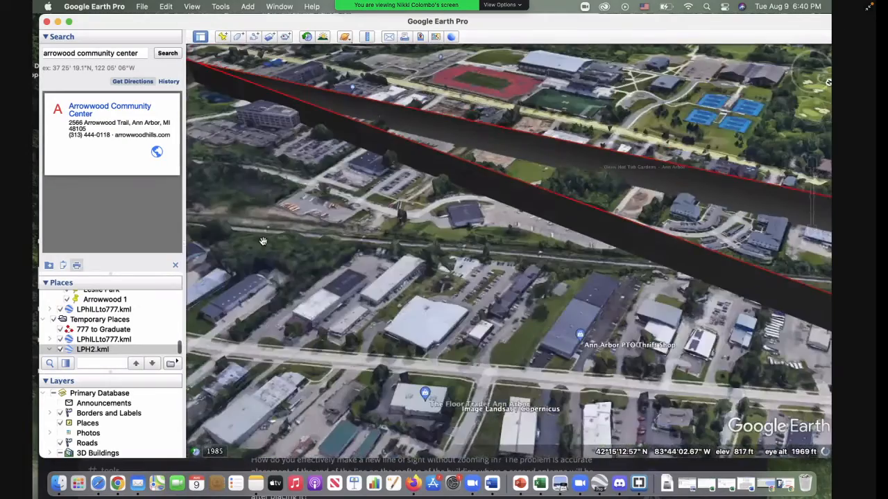
pyautogui.moveTo(264, 242); pyautogui.dragTo(321, 266)
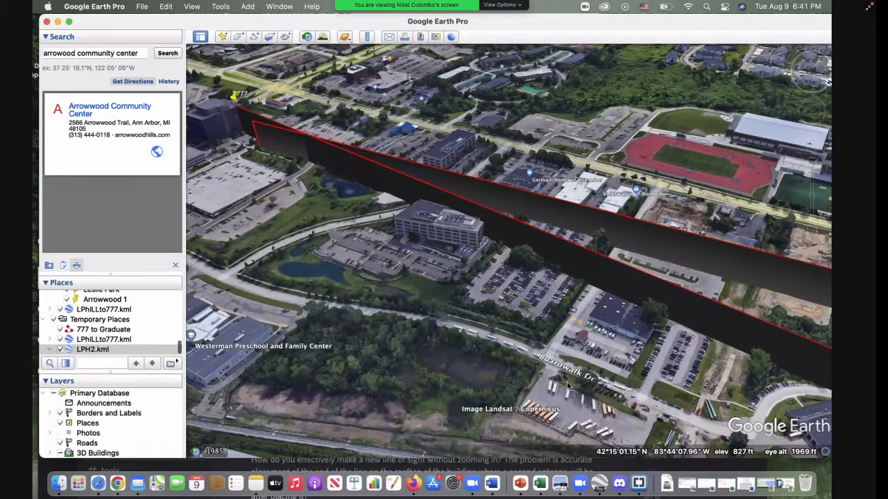
pyautogui.moveTo(568, 386); pyautogui.dragTo(491, 329)
pyautogui.moveTo(557, 343); pyautogui.dragTo(526, 329)
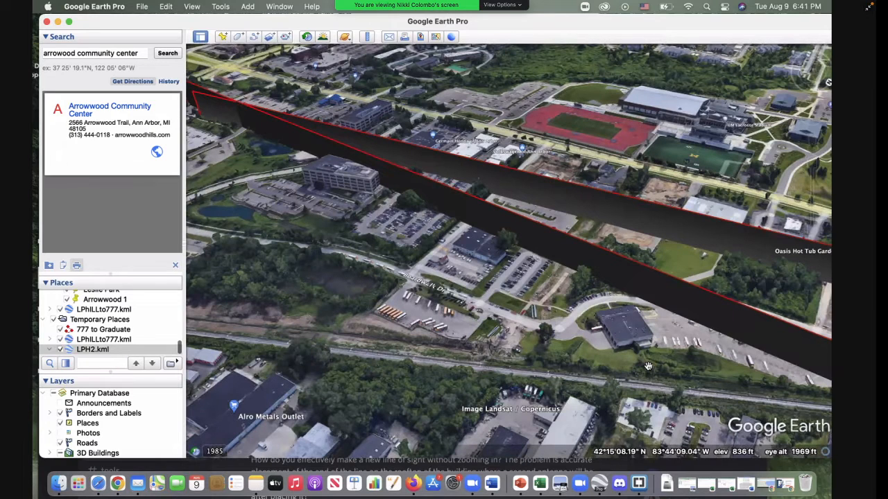
# Step: Review the line-of-sight and pin-sharing questions in Discord's taste-of-broadband channel, and return to the 777 building view in Google Earth Pro
pyautogui.click(619, 484)
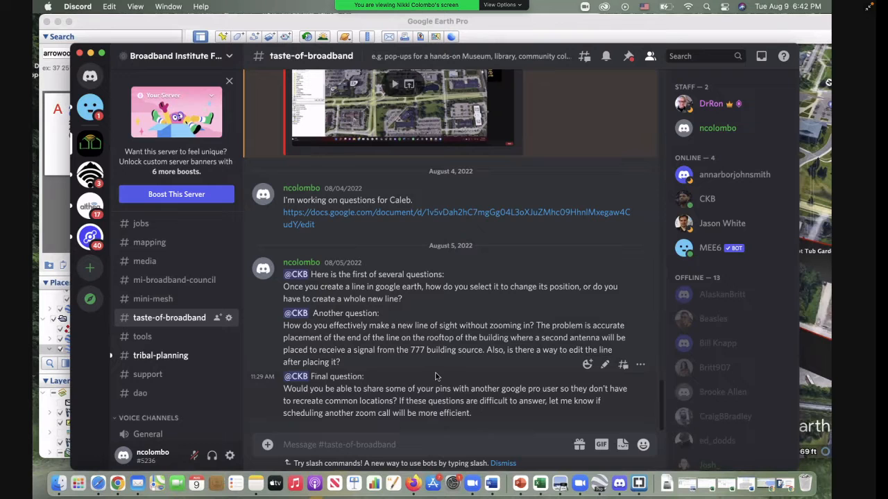
pyautogui.click(146, 24)
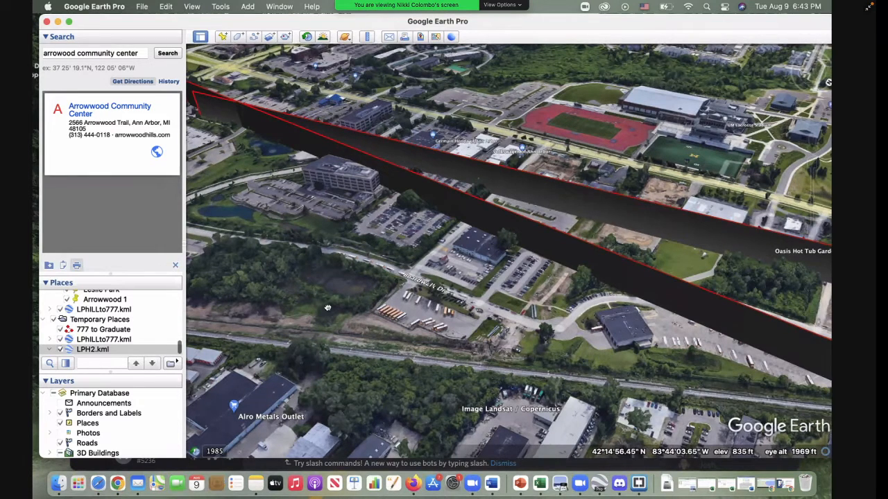
pyautogui.moveTo(232, 297); pyautogui.dragTo(322, 303)
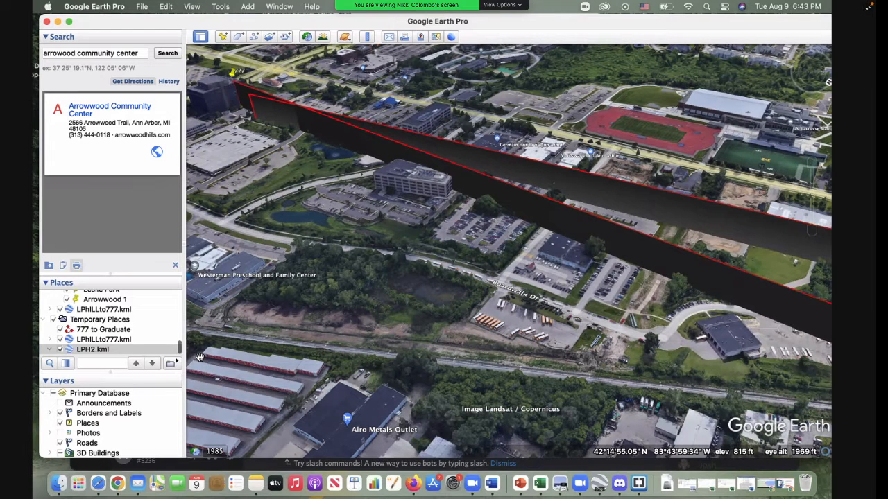
pyautogui.click(619, 484)
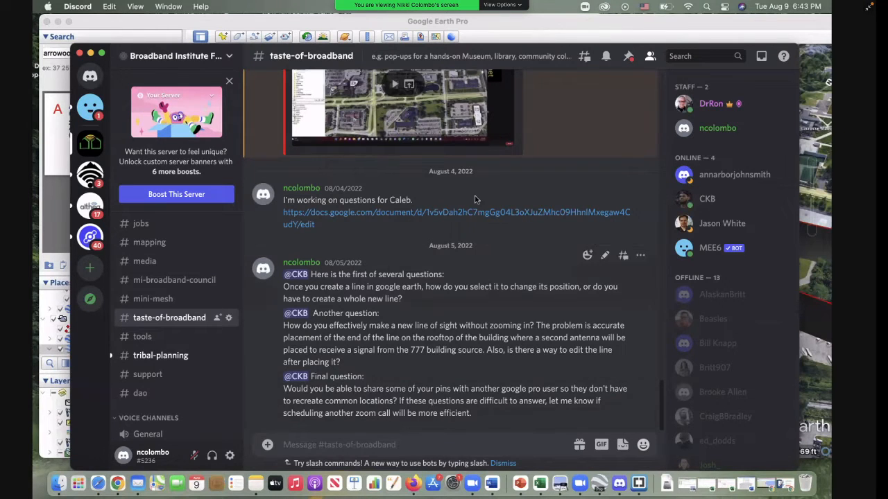
pyautogui.click(582, 32)
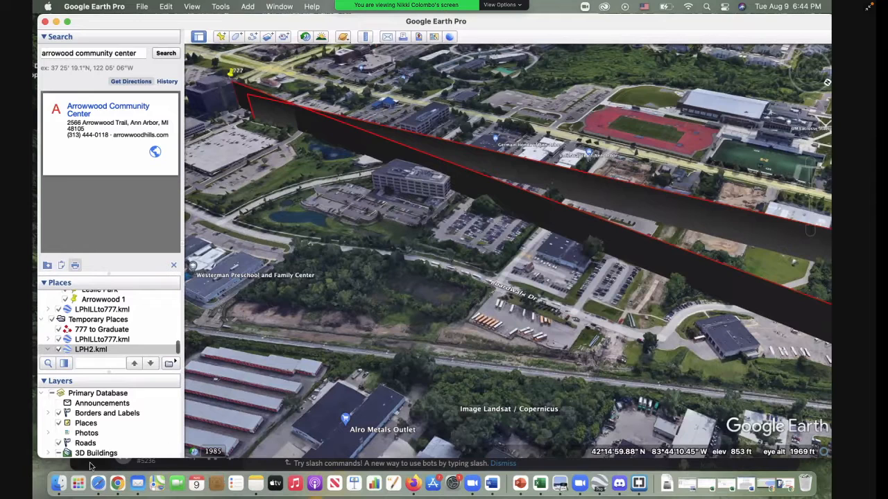
# Step: Switch to Finder and bring up the search for the LPH2.kml file
pyautogui.click(60, 484)
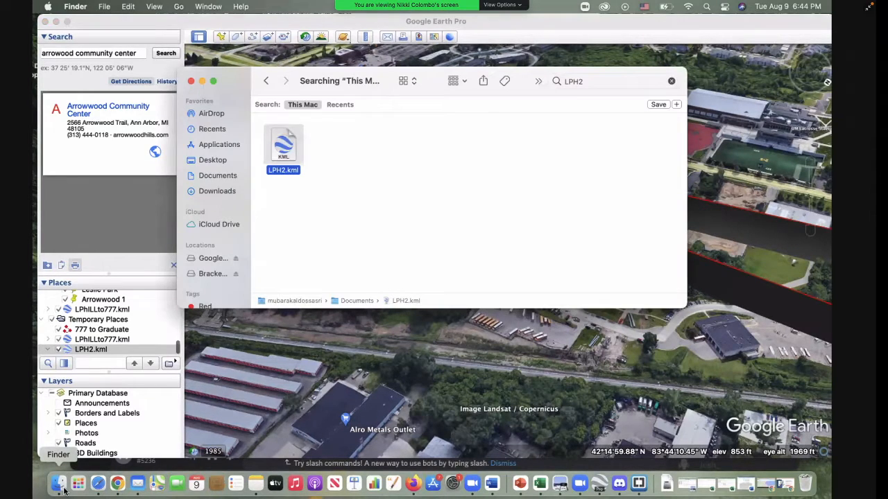